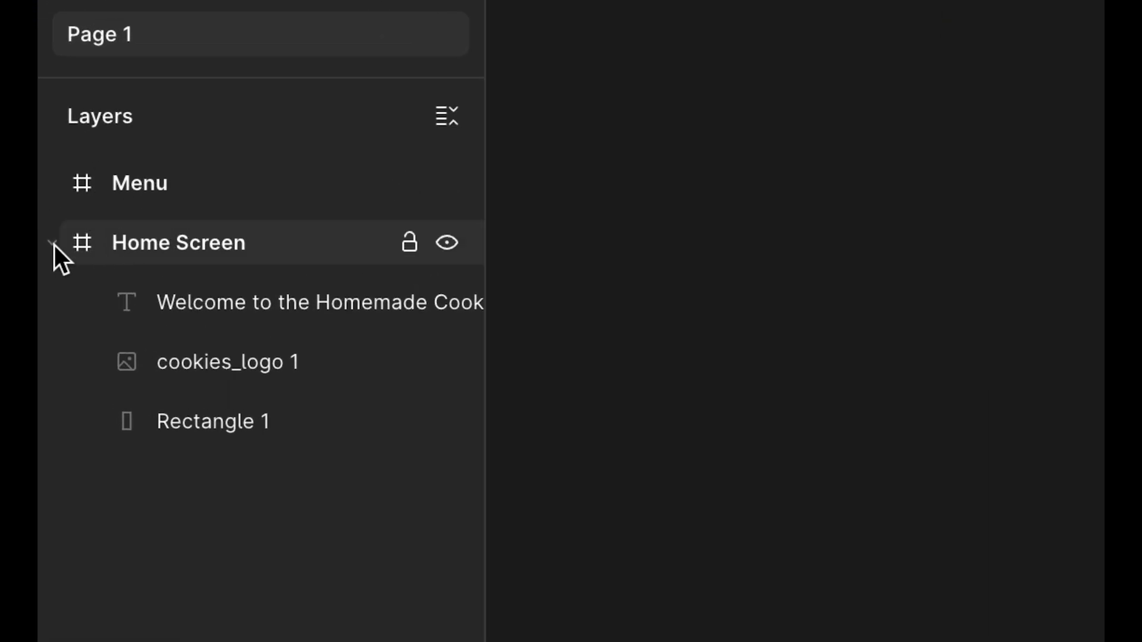
# Examine the layers inside the Home Screen frame: the welcome text, cookies_logo 1 and Rectangle 1
pyautogui.click(53, 244)
pyautogui.click(52, 244)
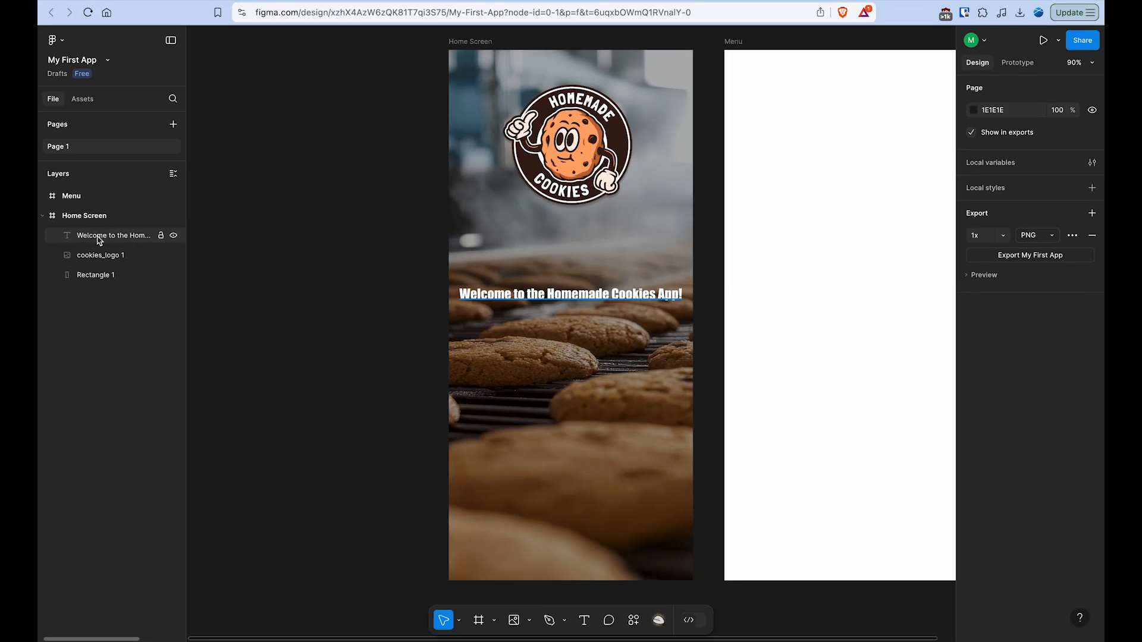
pyautogui.click(110, 236)
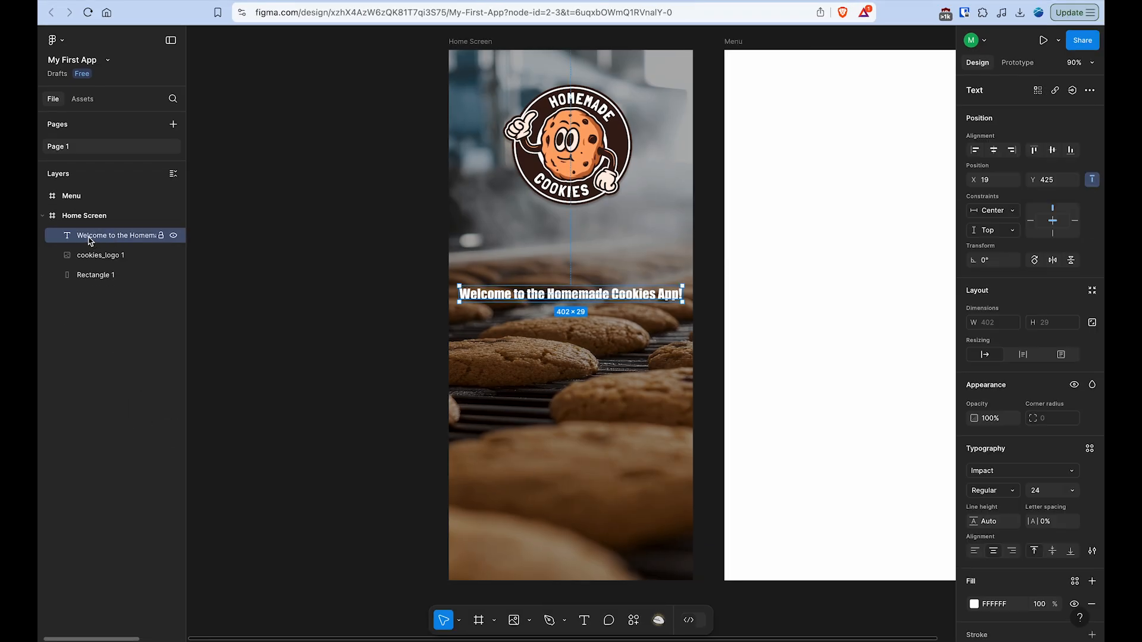
pyautogui.click(90, 255)
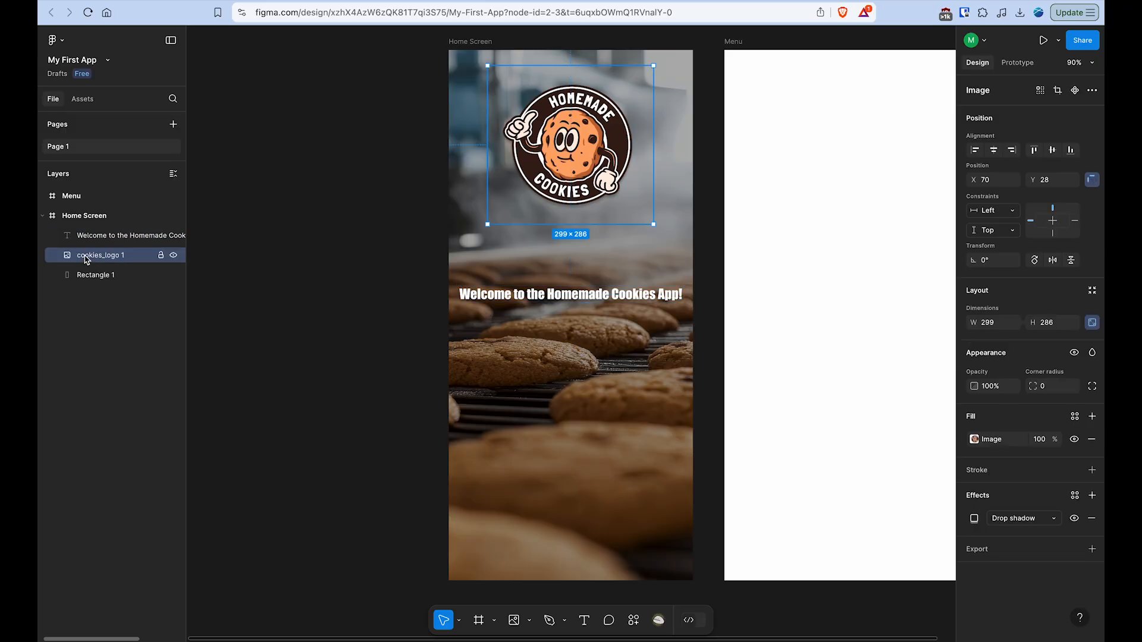
pyautogui.click(94, 276)
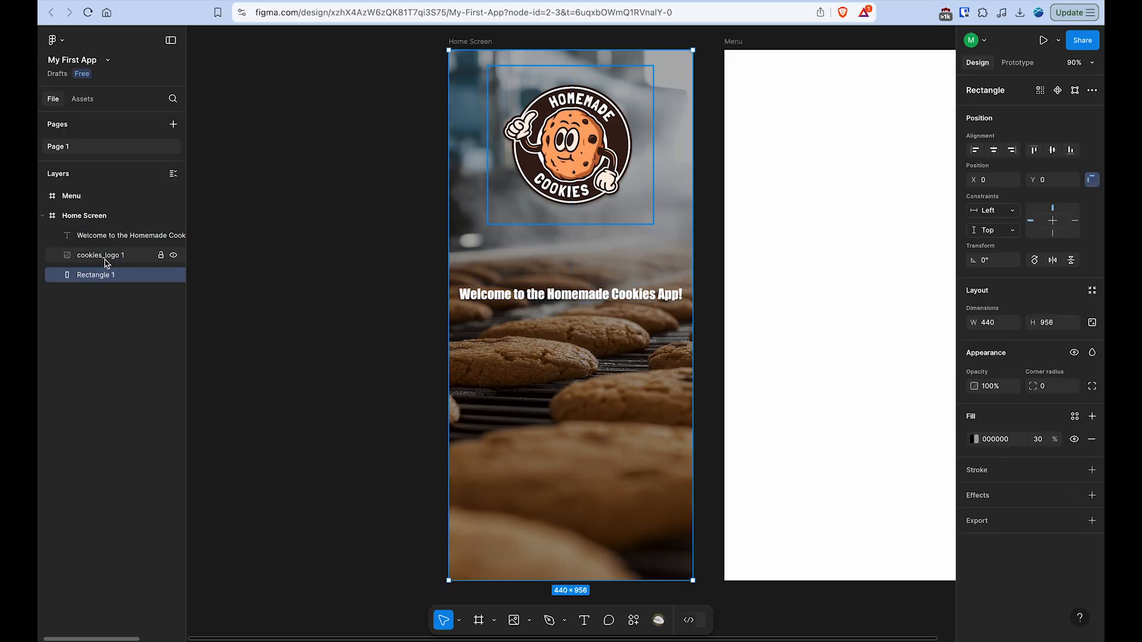
pyautogui.click(105, 259)
pyautogui.click(117, 239)
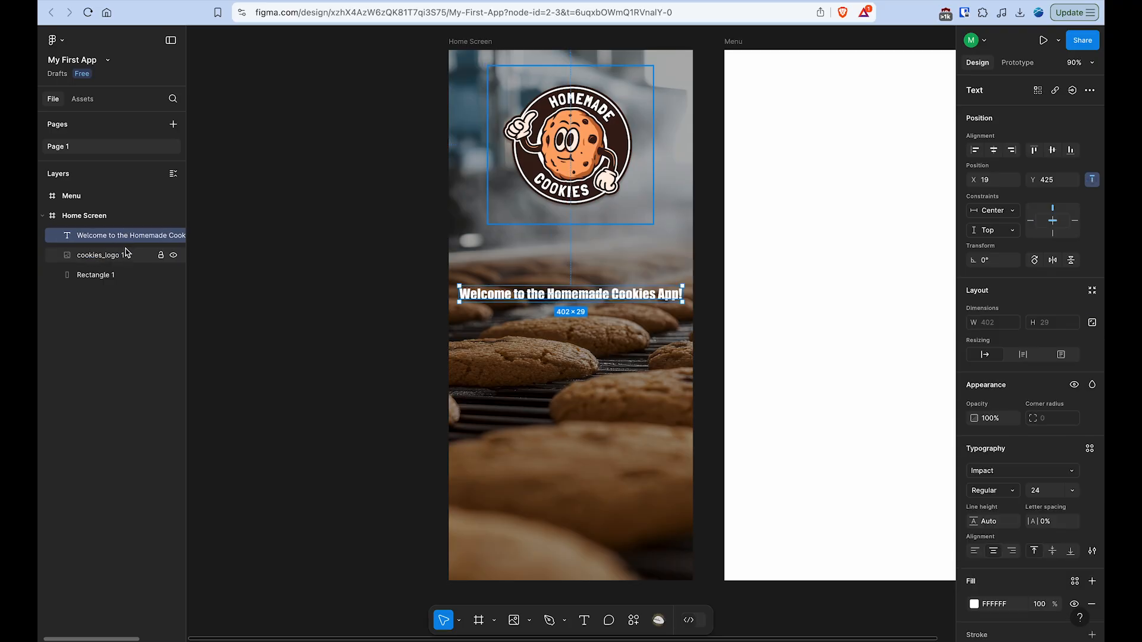
pyautogui.click(126, 274)
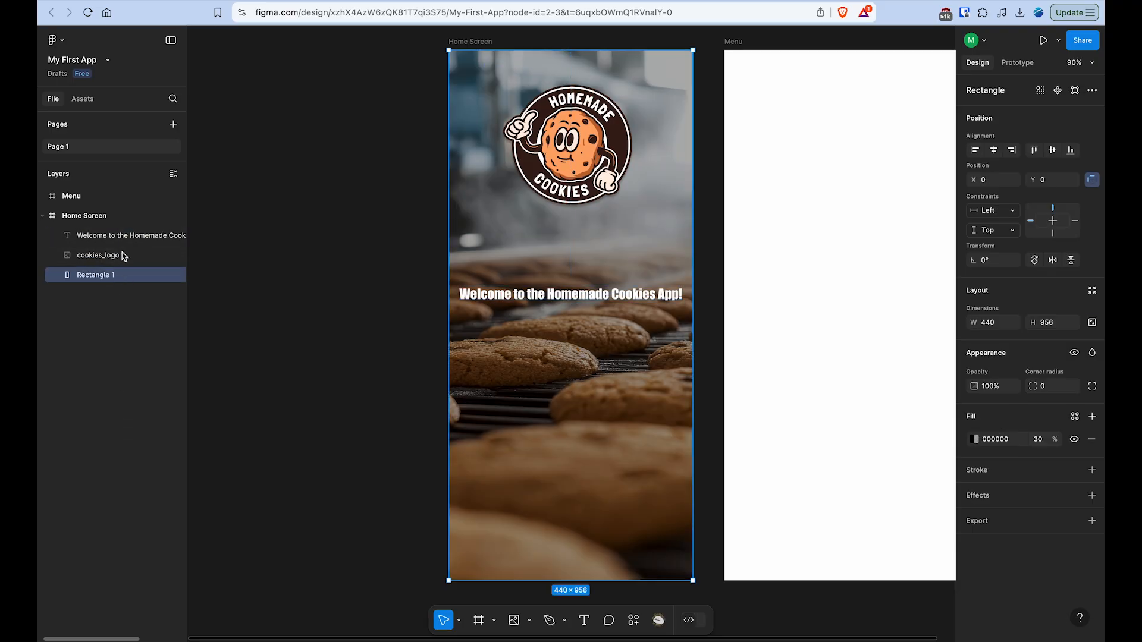
# Hide the welcome text layer of the Home Screen and show it again
pyautogui.click(160, 235)
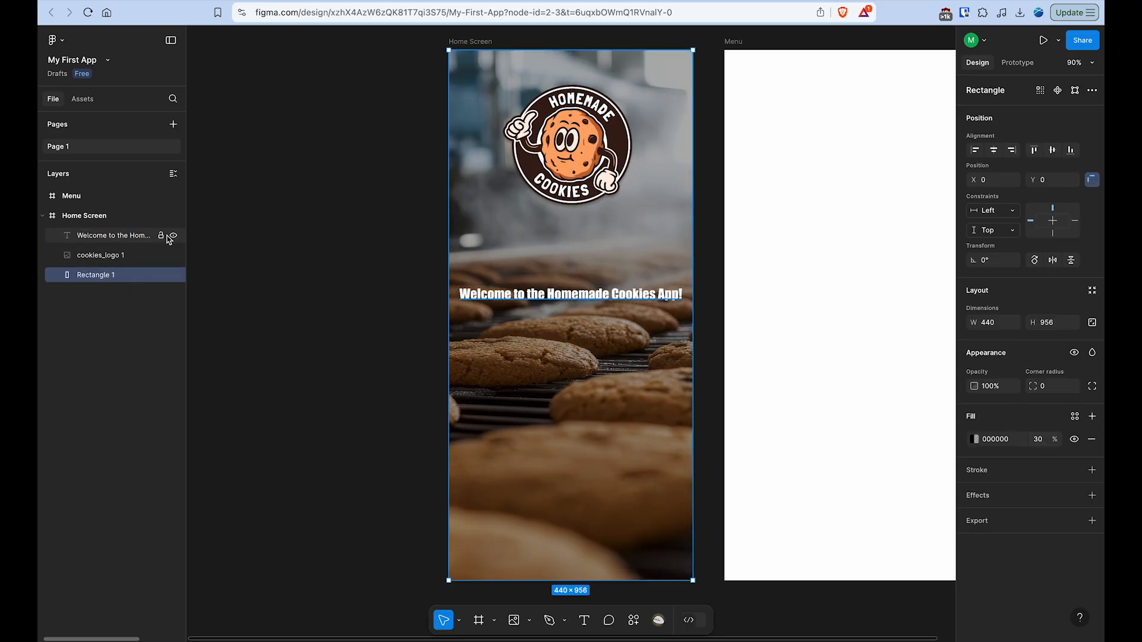
pyautogui.click(174, 235)
pyautogui.click(173, 235)
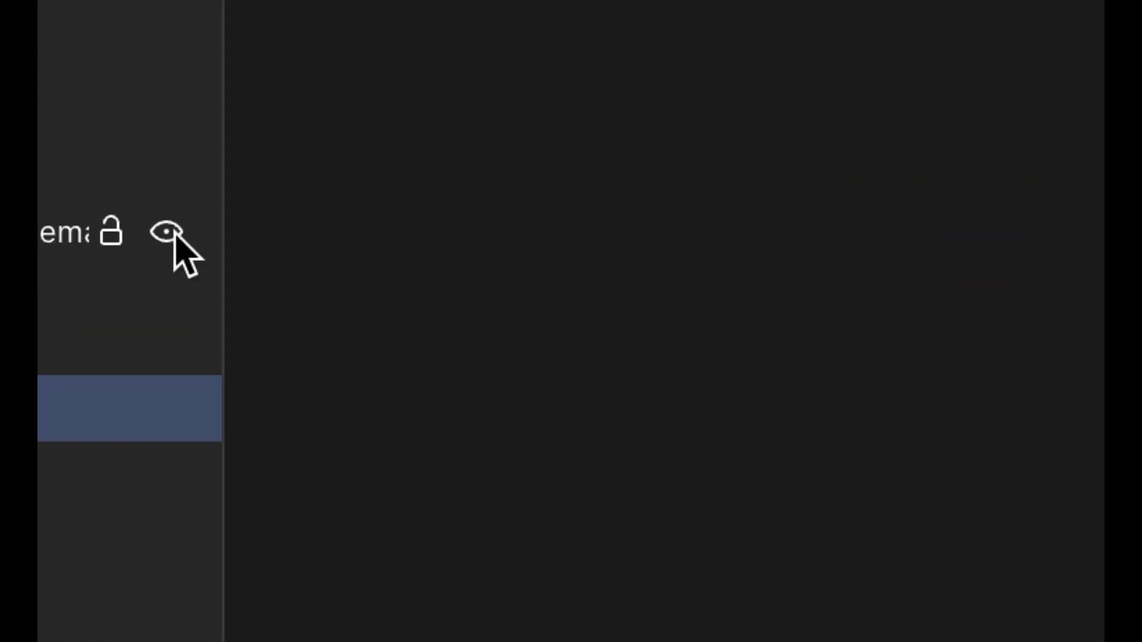
pyautogui.click(173, 235)
pyautogui.click(174, 236)
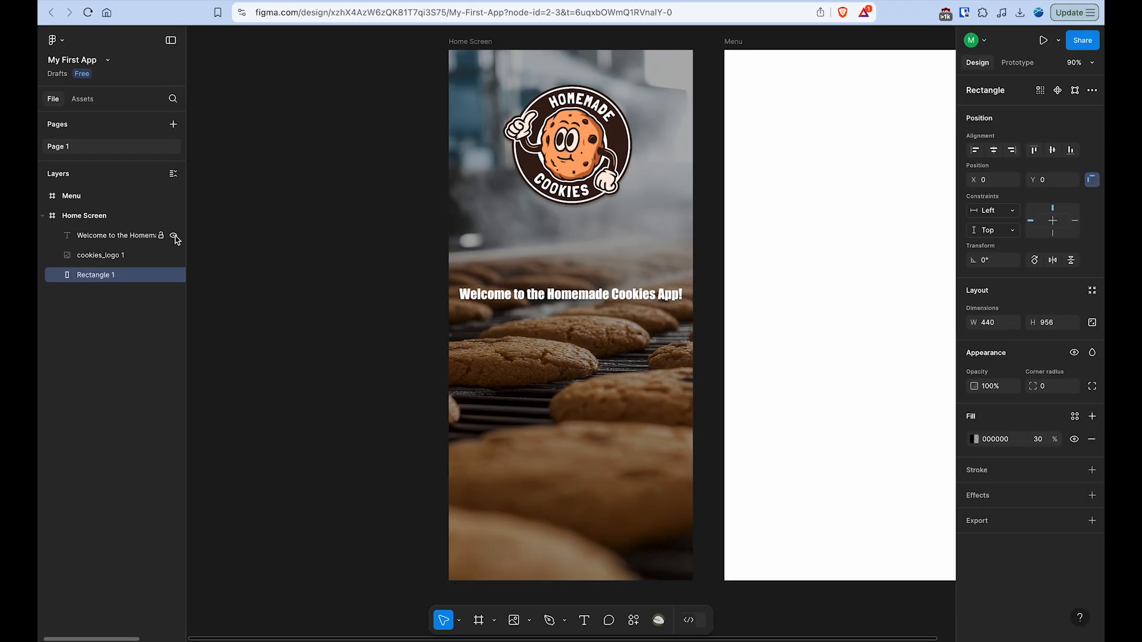
pyautogui.click(166, 232)
pyautogui.click(166, 232)
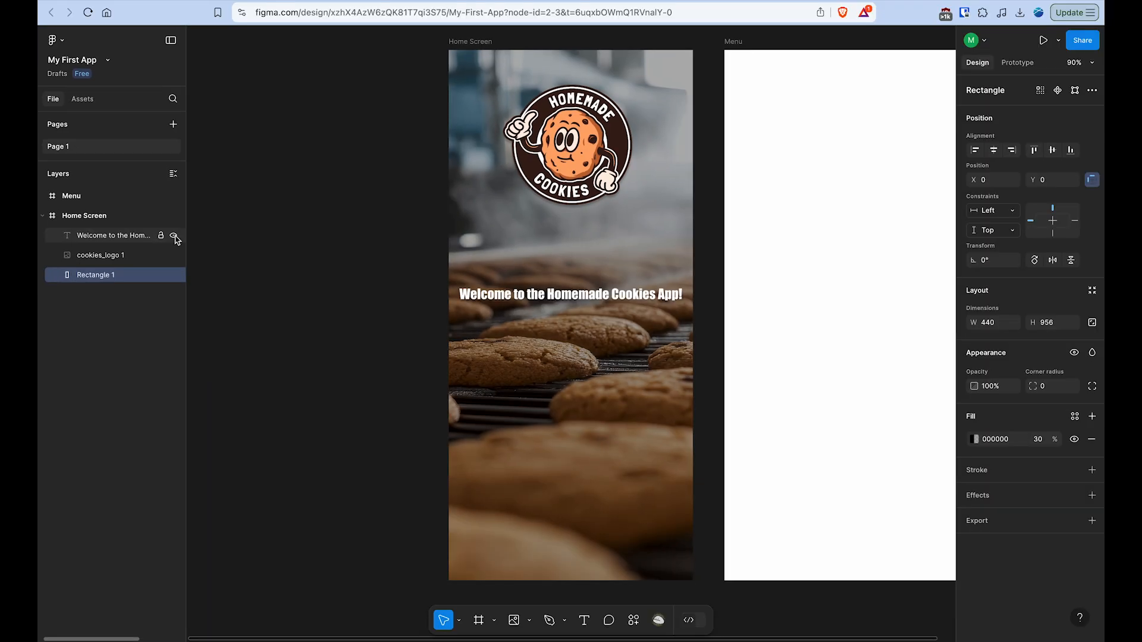
# Switch the dark Rectangle 1 overlay off and back on to compare the background photo with and without it
pyautogui.click(174, 275)
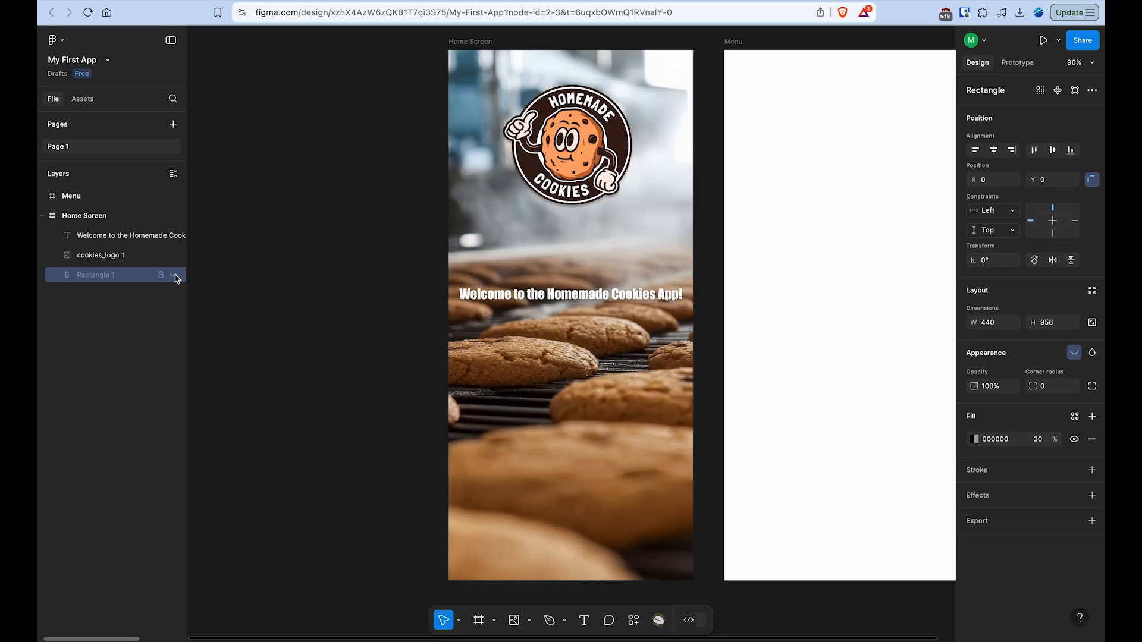
pyautogui.click(173, 275)
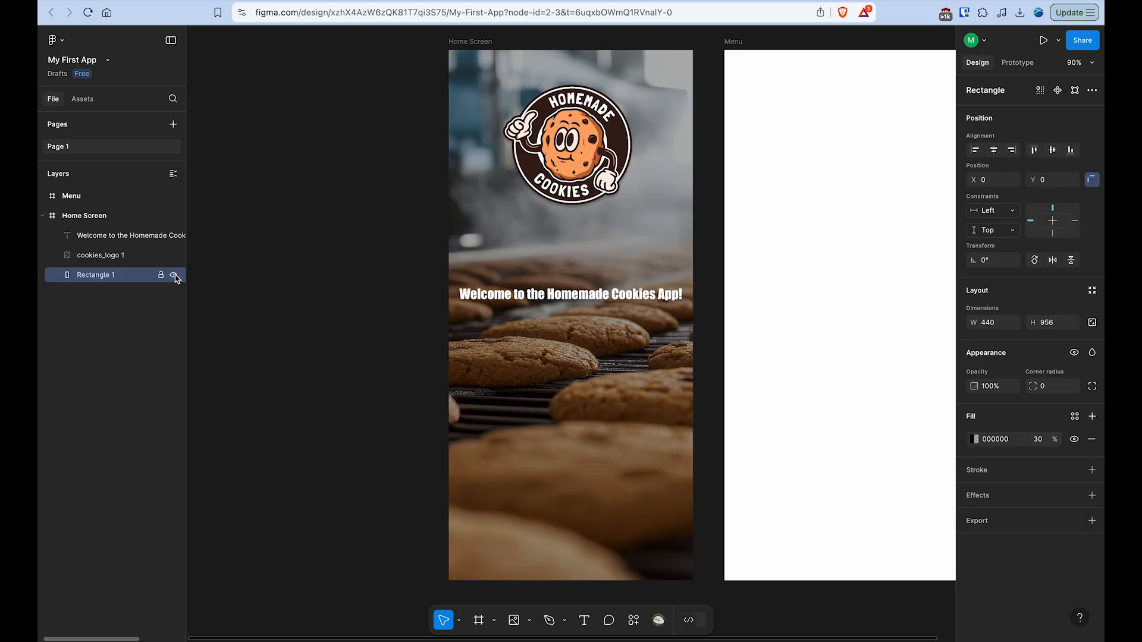
pyautogui.click(173, 276)
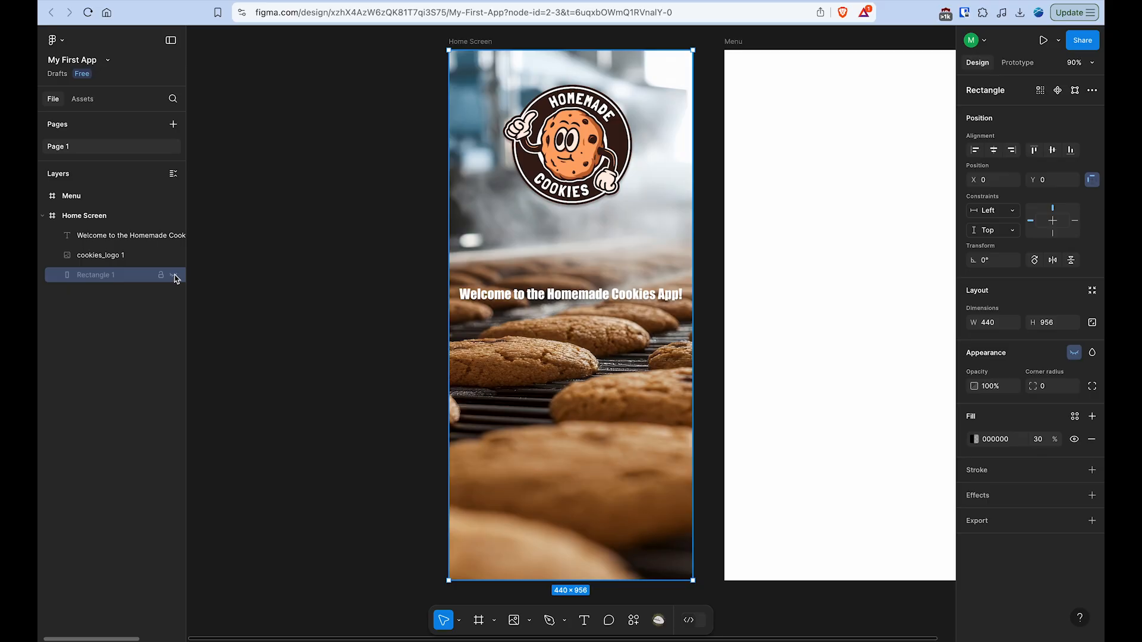
pyautogui.click(173, 275)
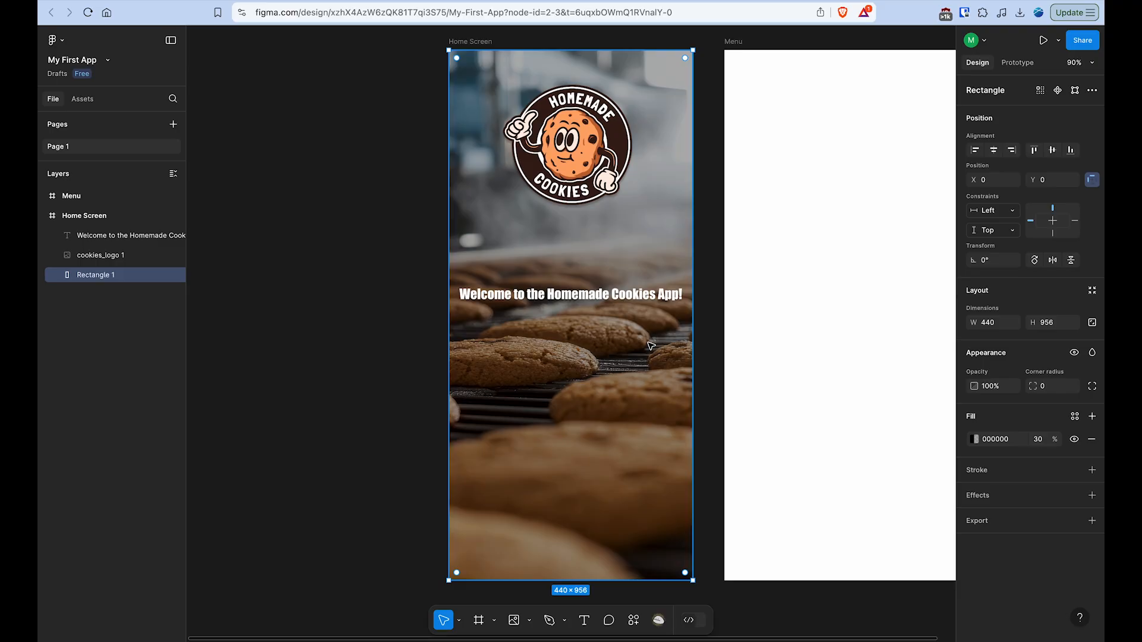
# Draw a rectangle about 290 × 85 below the welcome text on the Home Screen and centre it horizontally
pyautogui.click(495, 622)
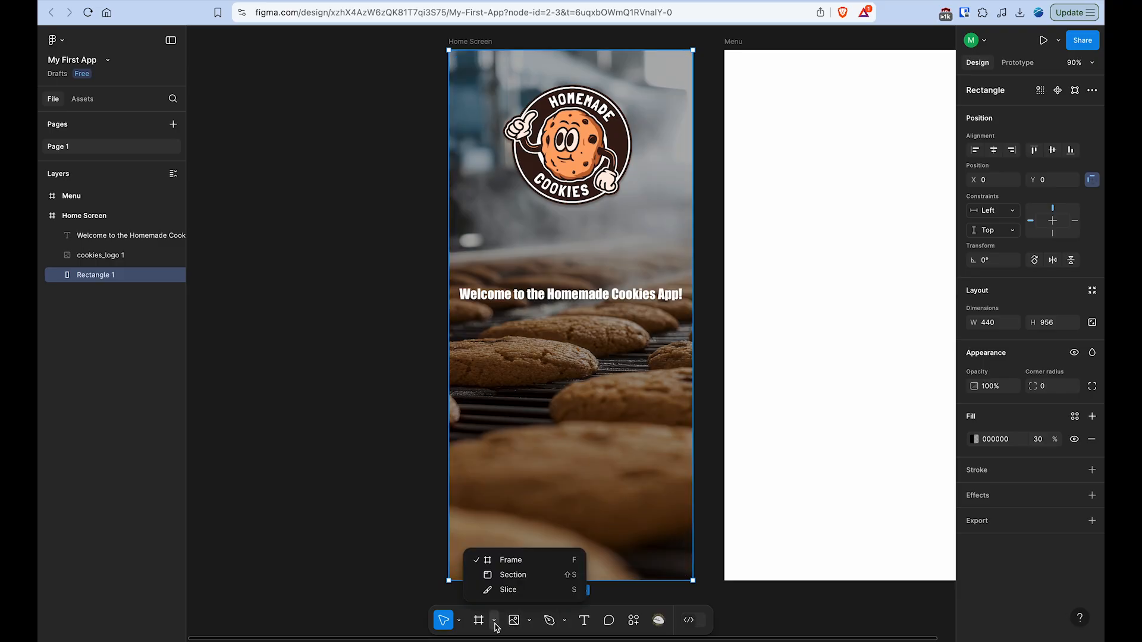
pyautogui.click(529, 622)
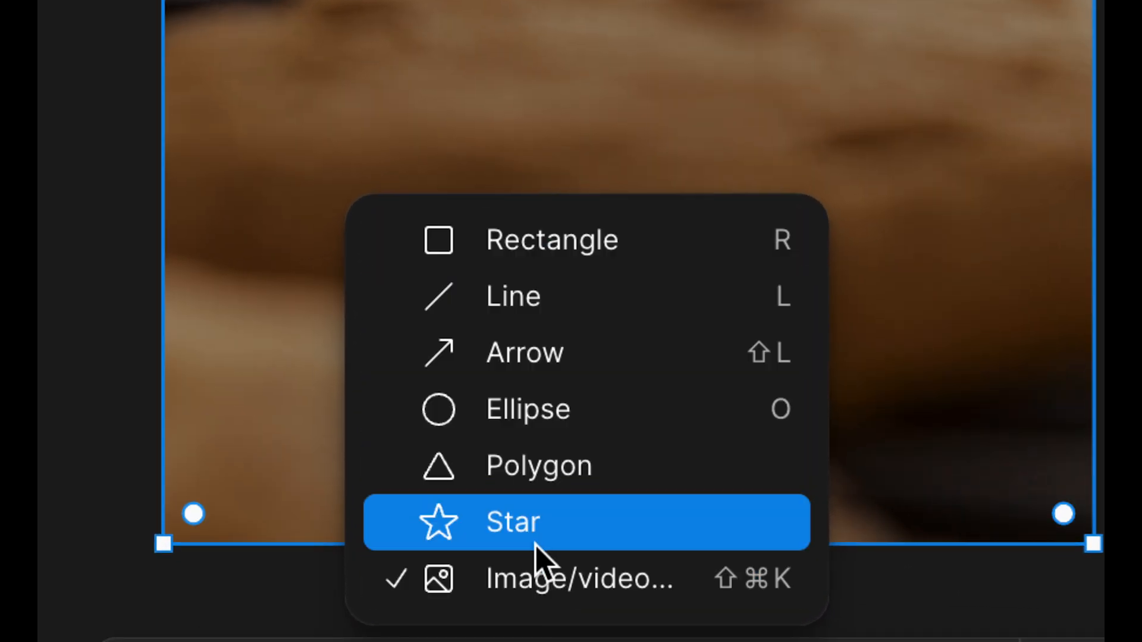
pyautogui.click(567, 239)
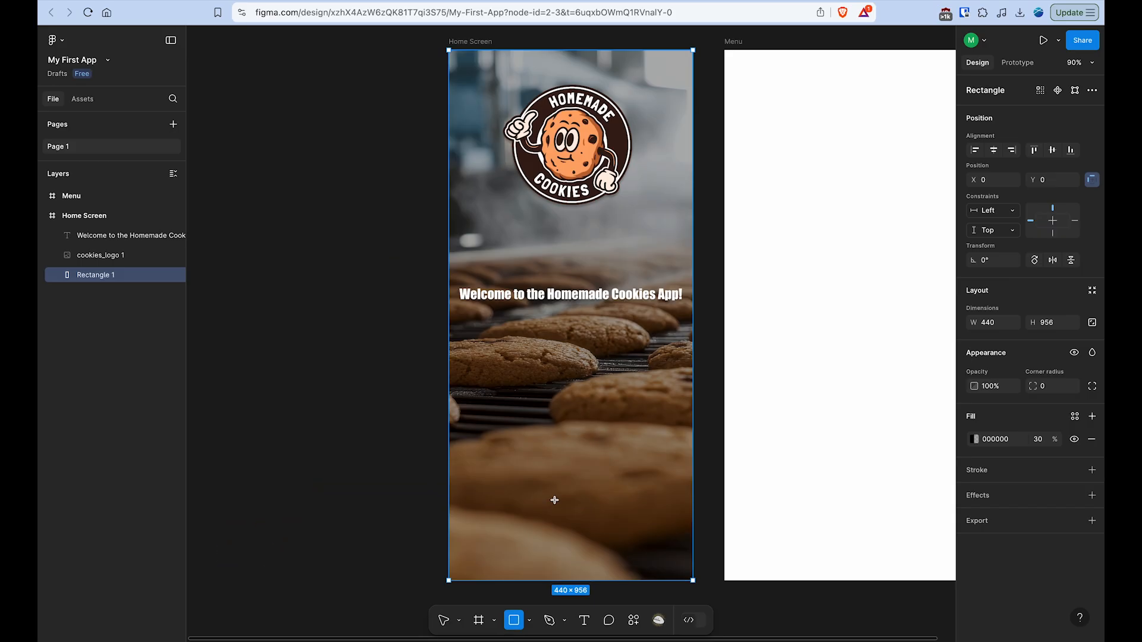
pyautogui.moveTo(514, 351); pyautogui.dragTo(675, 399)
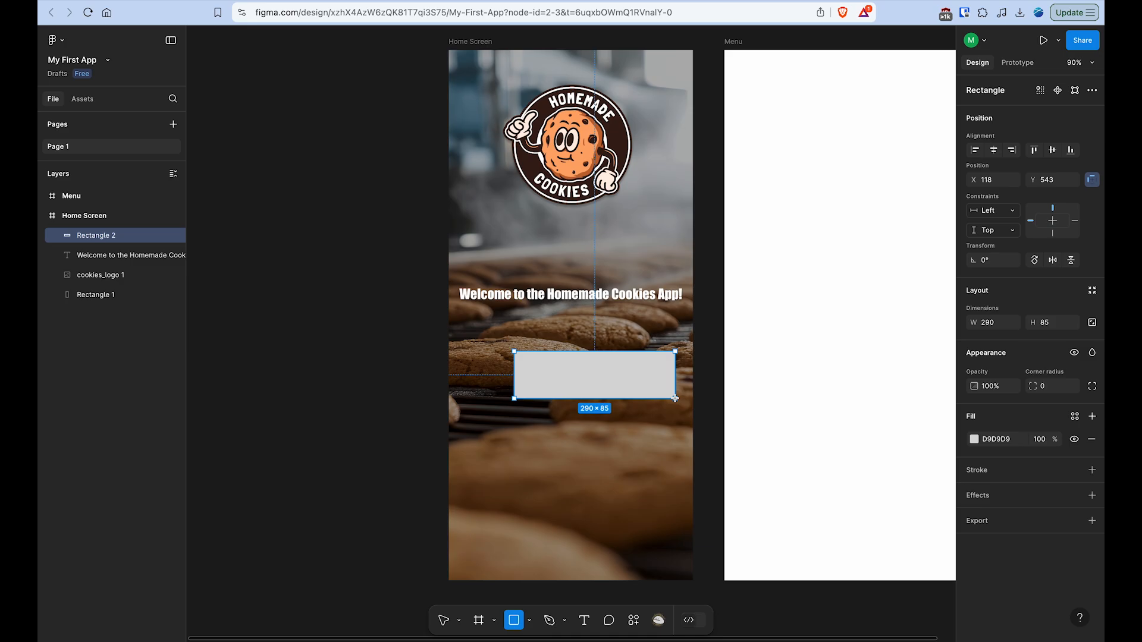
pyautogui.moveTo(675, 399); pyautogui.dragTo(676, 398)
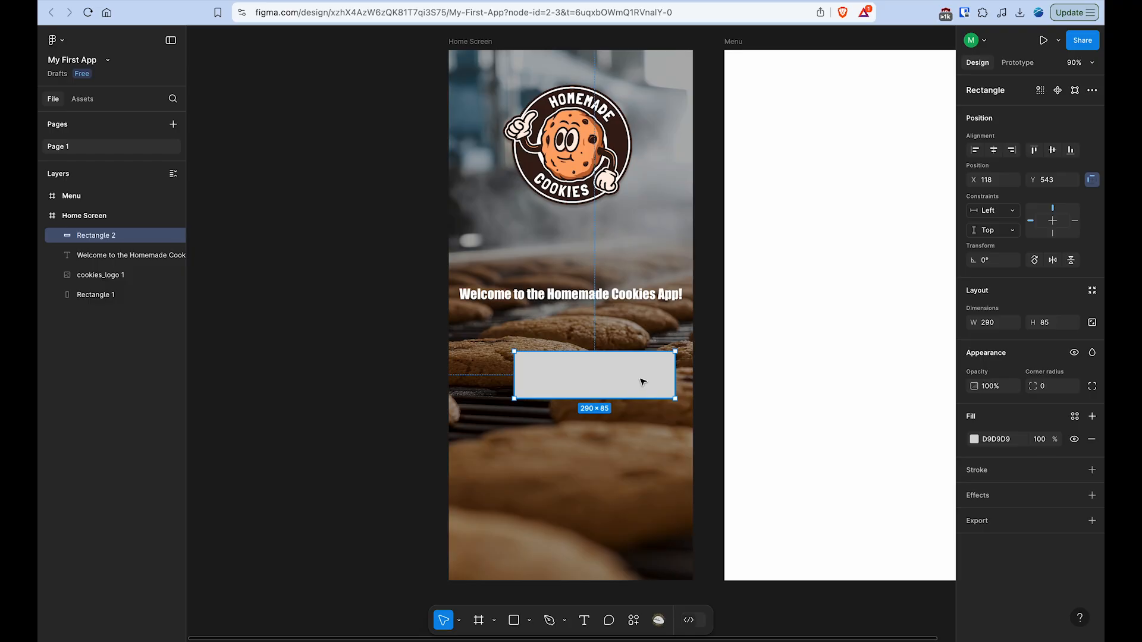
pyautogui.moveTo(642, 382); pyautogui.dragTo(619, 395)
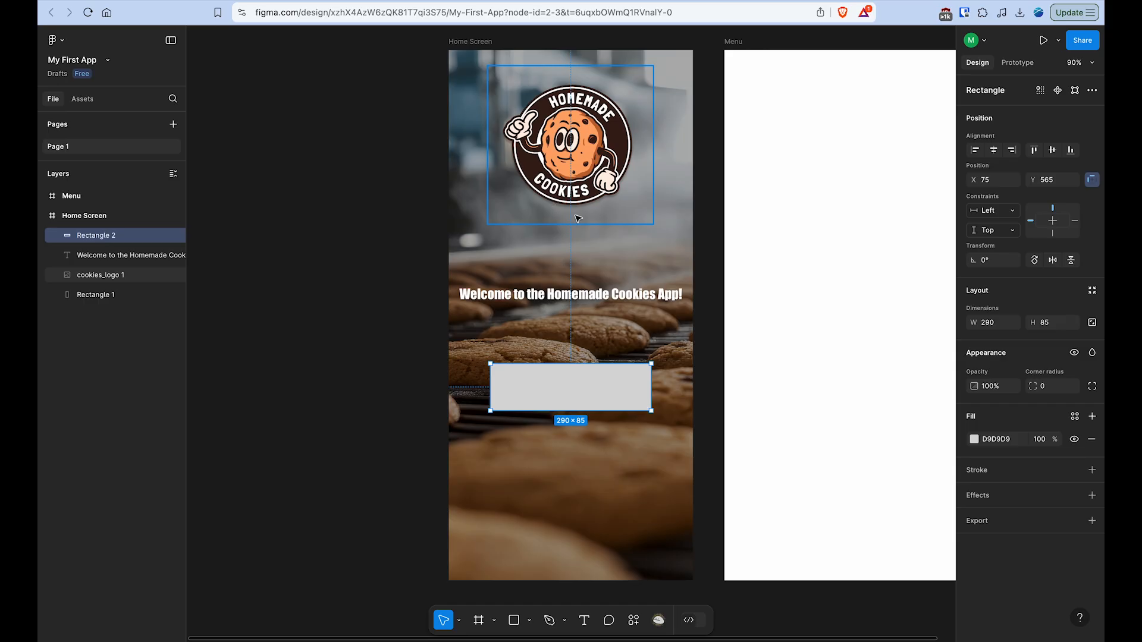
pyautogui.moveTo(591, 393); pyautogui.dragTo(594, 387)
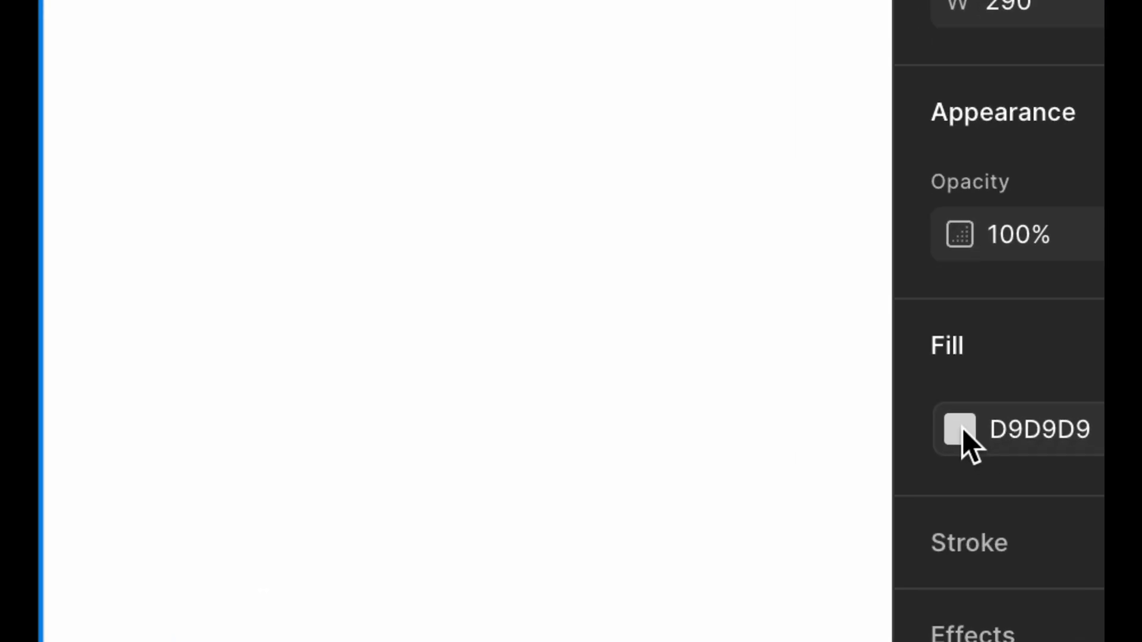
# Try a red F90303 fill on the new rectangle, and replace it with the dark brown 3A1E15 sampled from the logo's ring
pyautogui.click(960, 429)
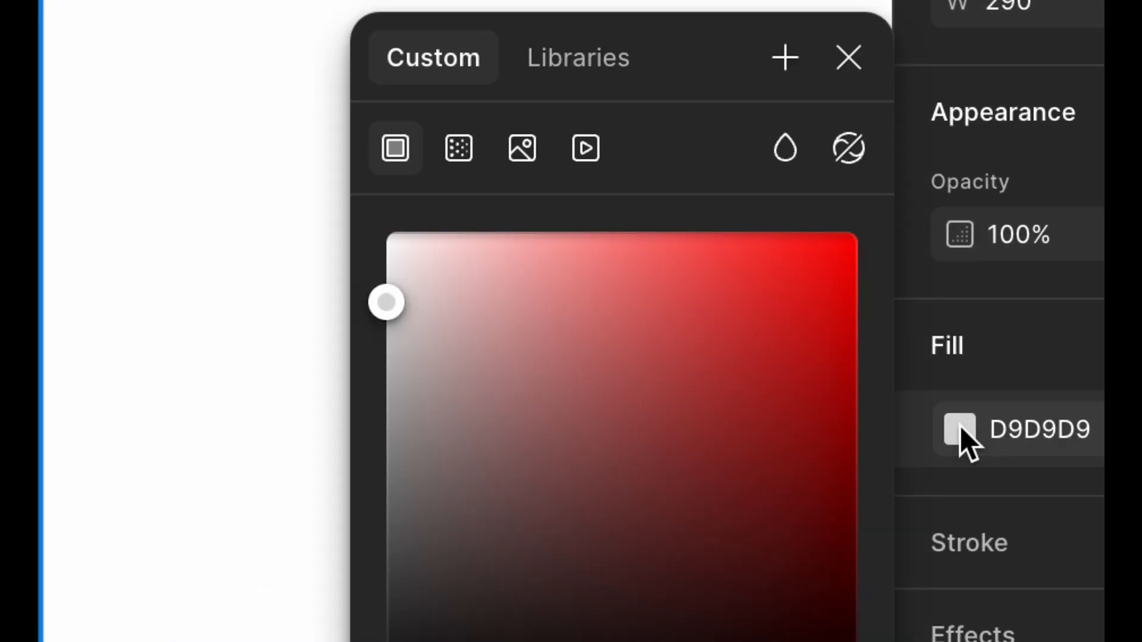
pyautogui.click(910, 564)
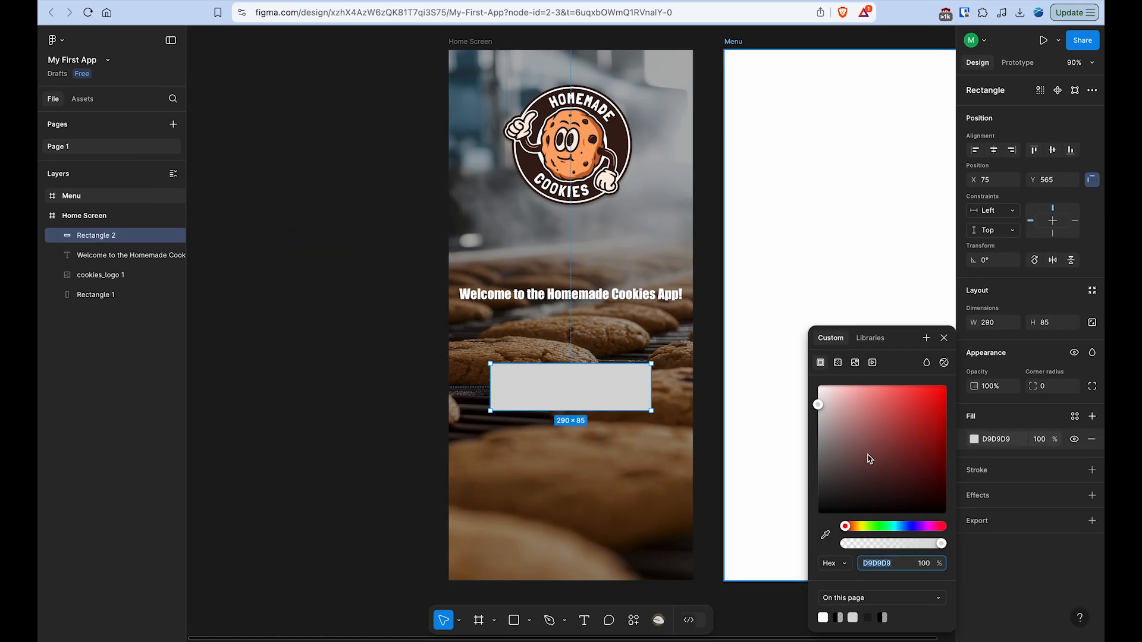
pyautogui.moveTo(867, 459); pyautogui.dragTo(944, 389)
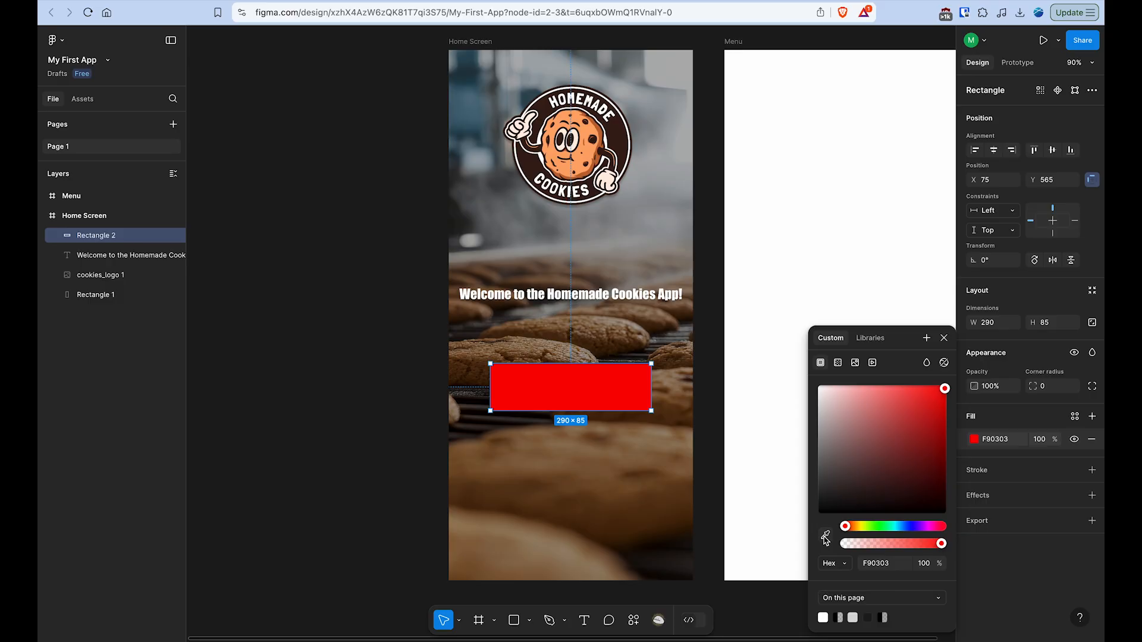
pyautogui.click(826, 538)
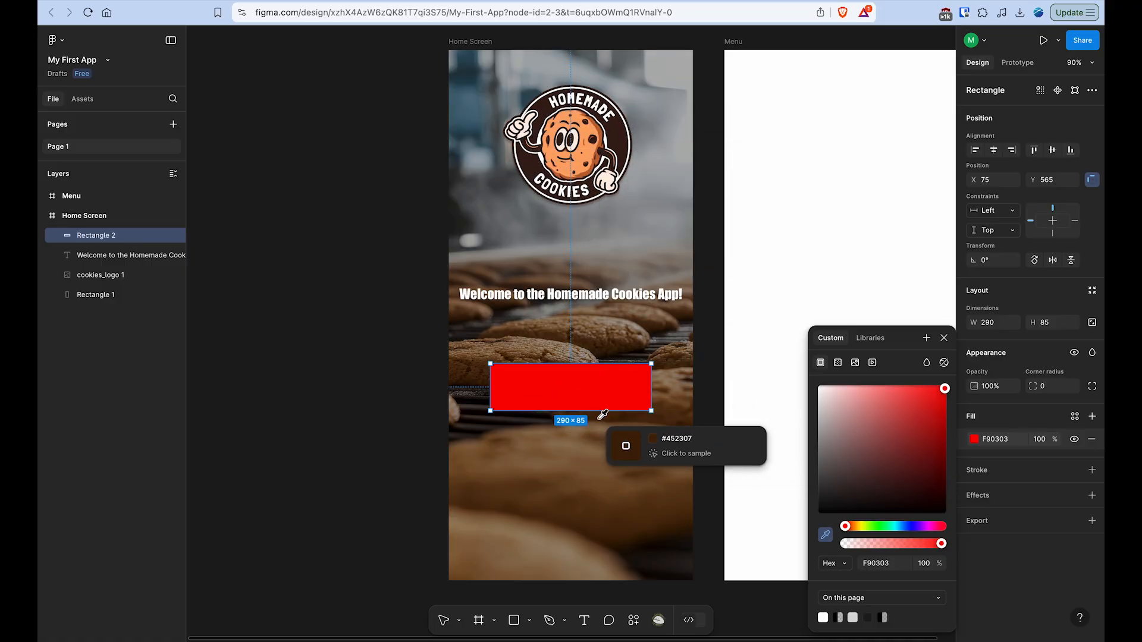
pyautogui.click(621, 129)
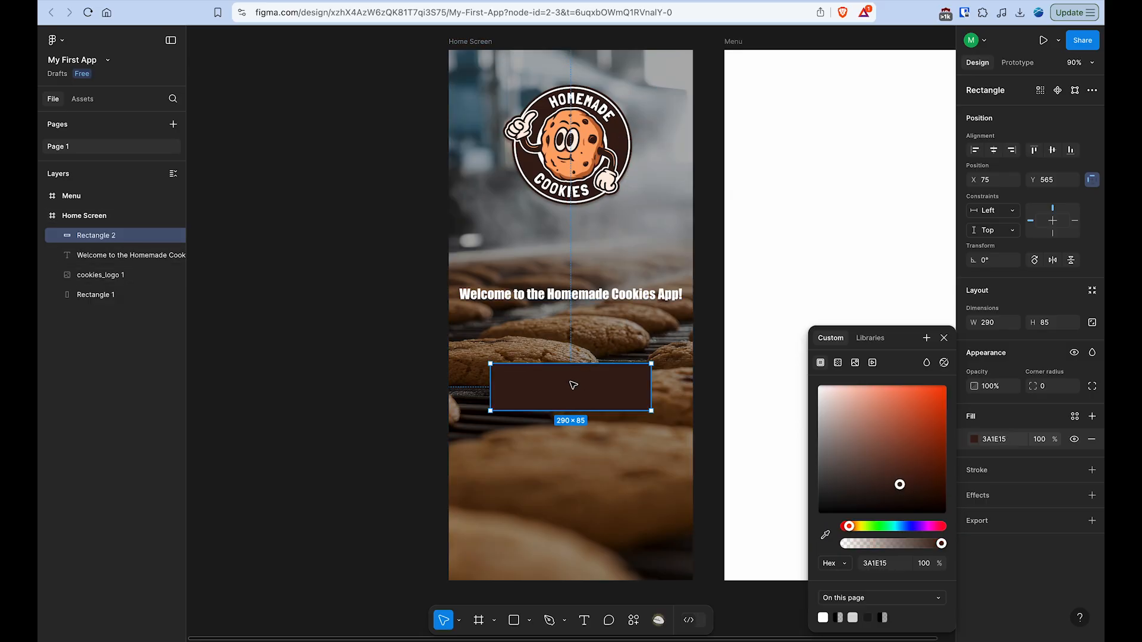
# Try the cookie's orange FEAA6D as the rectangle's fill, and resample the logo's dark brown 3A1E15
pyautogui.click(825, 535)
pyautogui.click(592, 136)
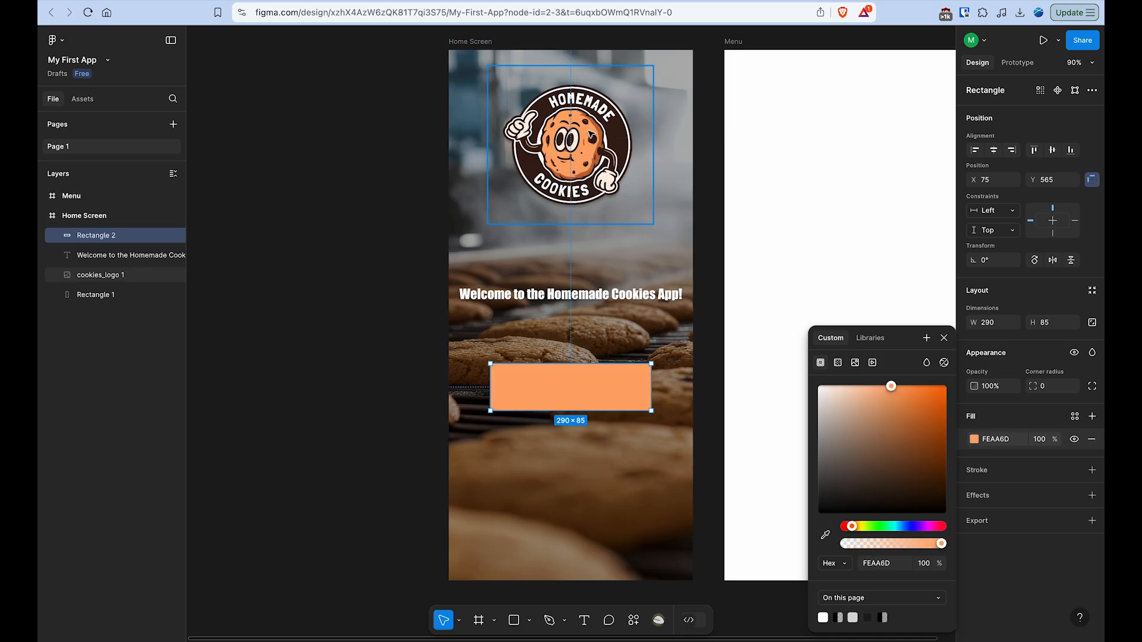
pyautogui.click(825, 535)
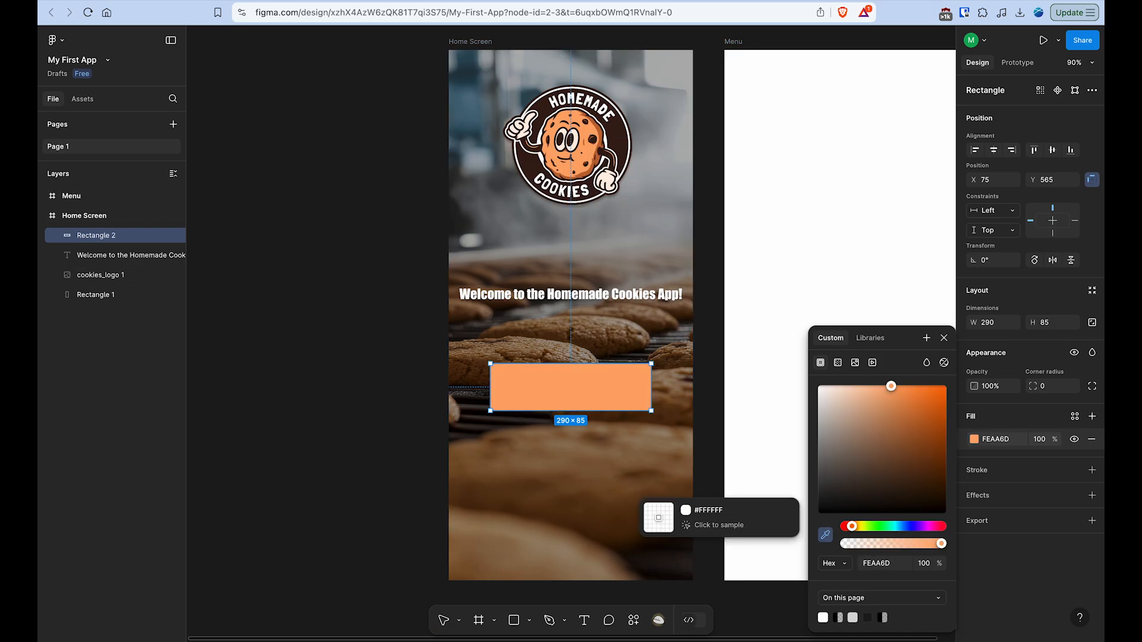
pyautogui.click(636, 153)
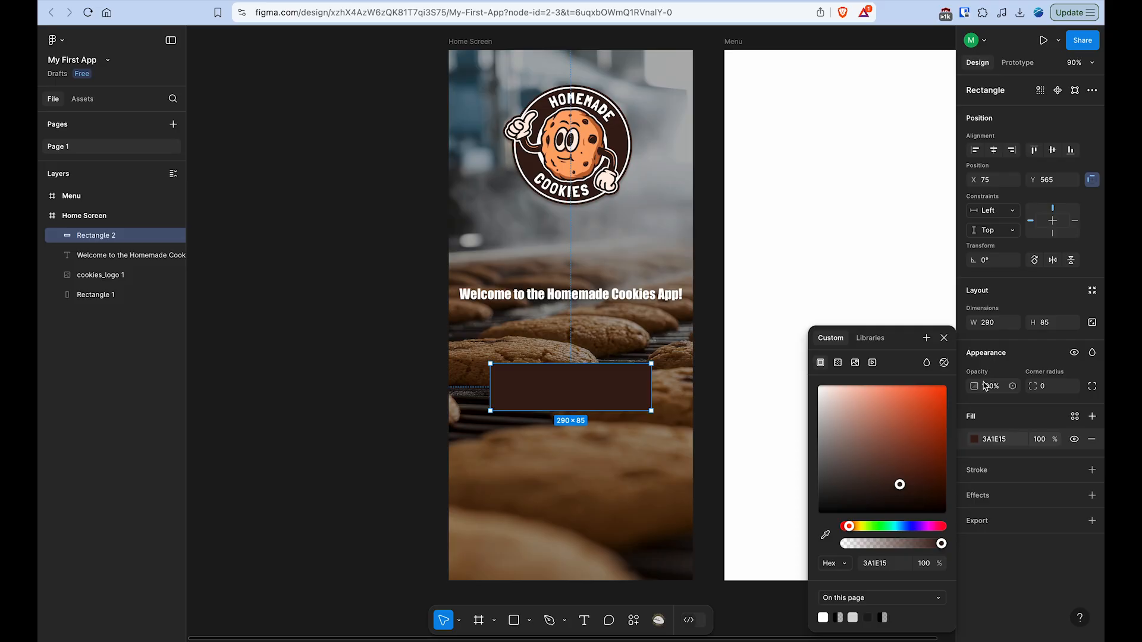
pyautogui.click(979, 443)
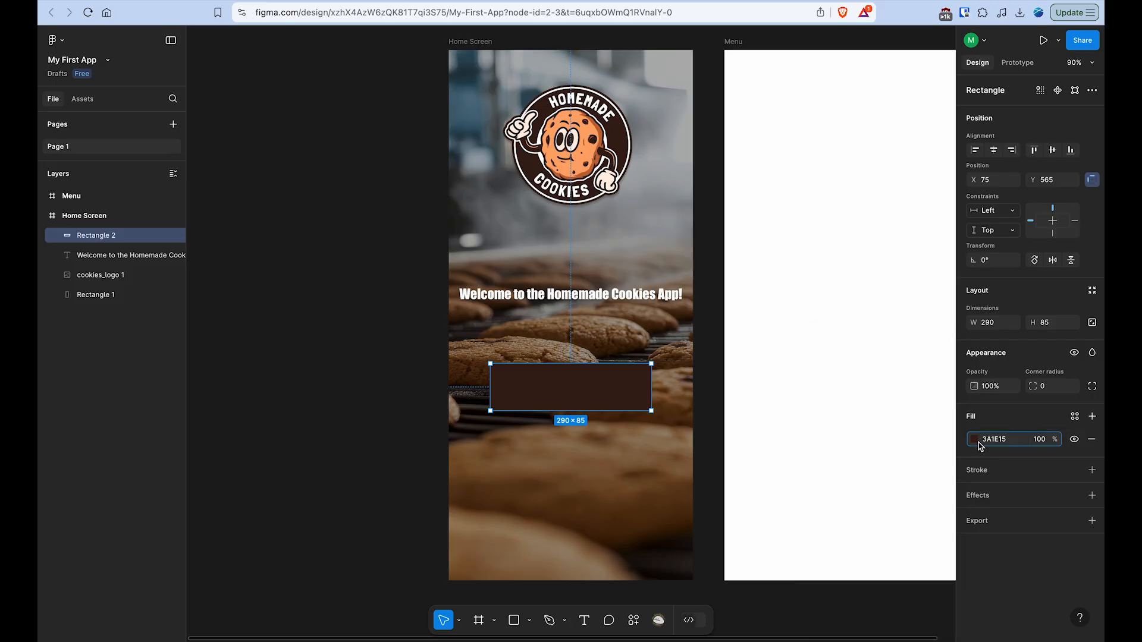
# Round the brown rectangle's corners to a radius of 15
pyautogui.scroll(5, 592, 393)
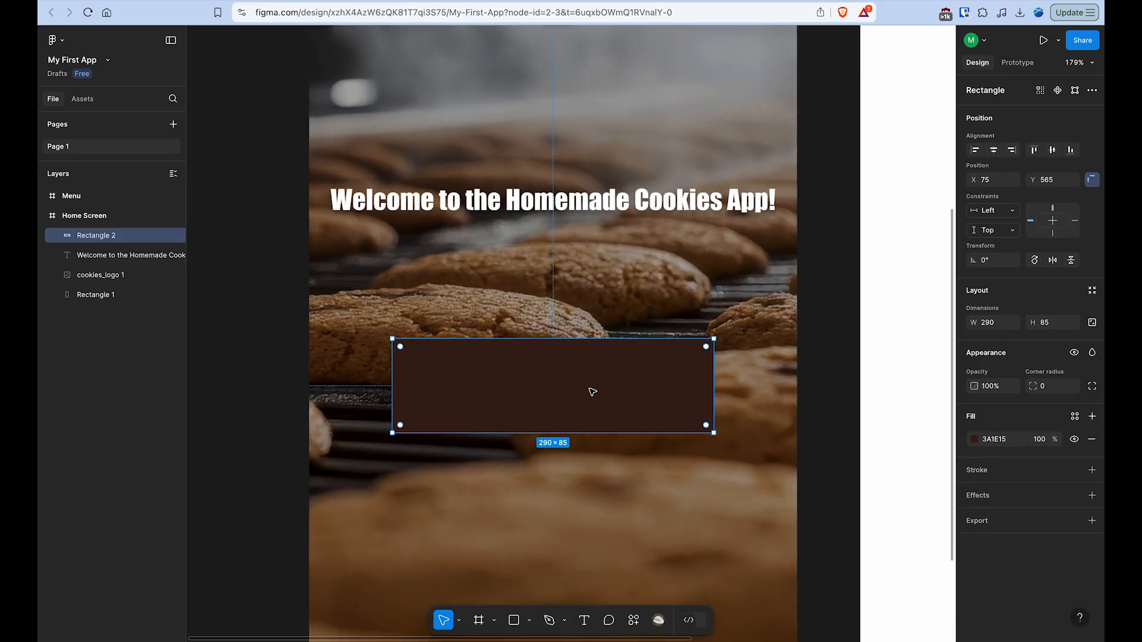
pyautogui.scroll(3, 593, 393)
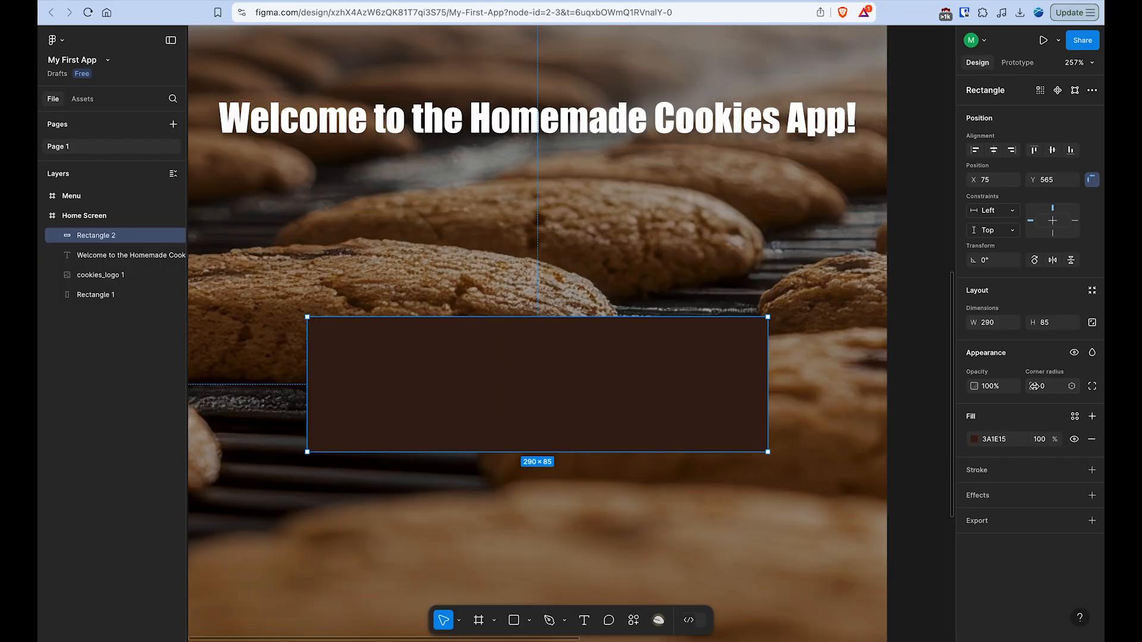
pyautogui.moveTo(829, 351); pyautogui.dragTo(948, 351)
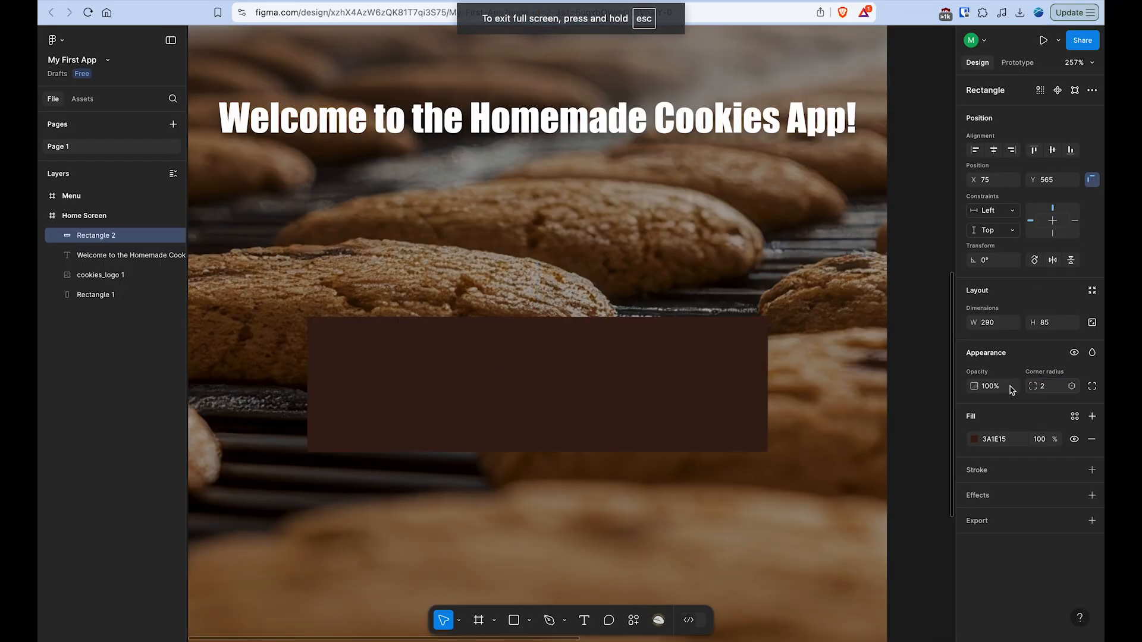
pyautogui.moveTo(1035, 387)
pyautogui.mouseDown()
pyautogui.moveTo(73, 387)
pyautogui.moveTo(1031, 386)
pyautogui.mouseUp()
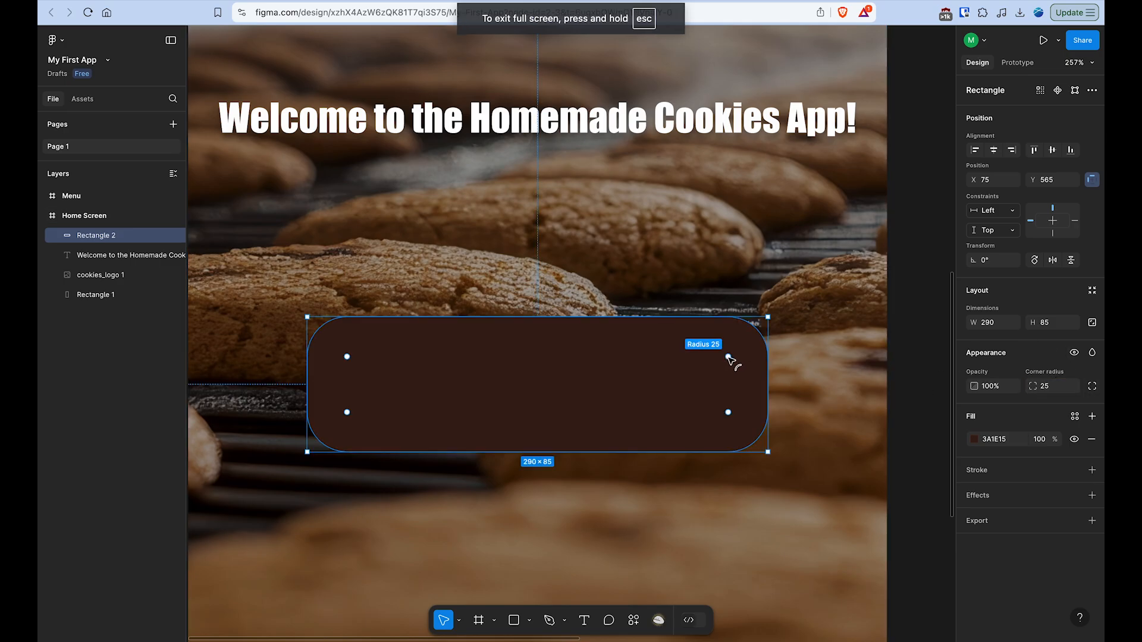
pyautogui.moveTo(729, 358); pyautogui.dragTo(749, 348)
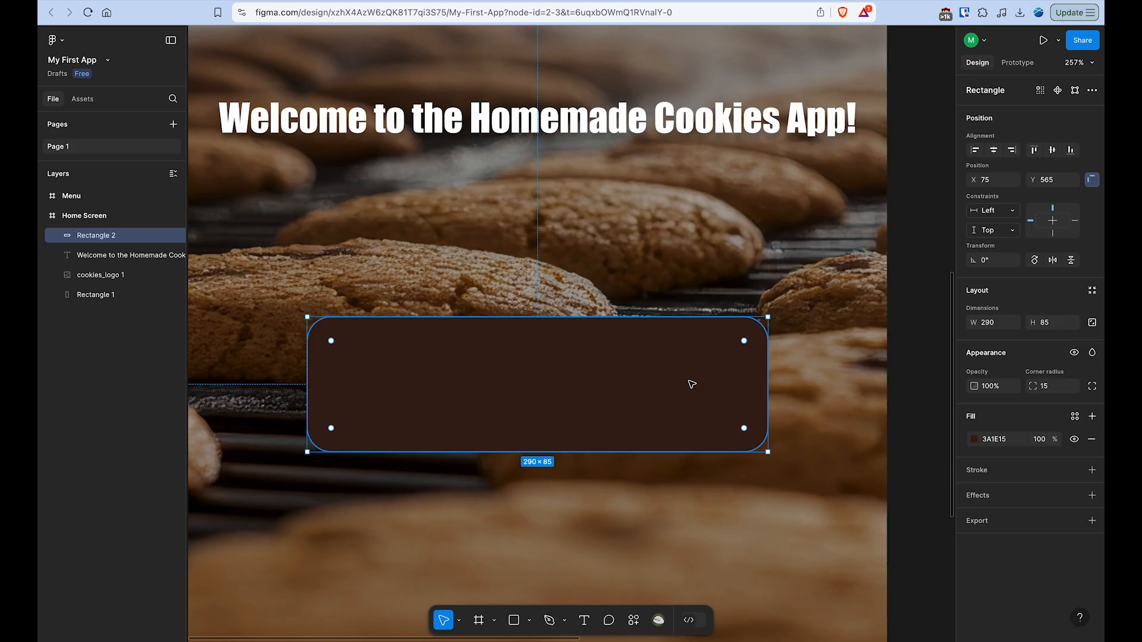
# Add a drop shadow effect with the default settings to the brown rounded rectangle on the Home Screen
pyautogui.scroll(-5, 692, 384)
pyautogui.click(831, 357)
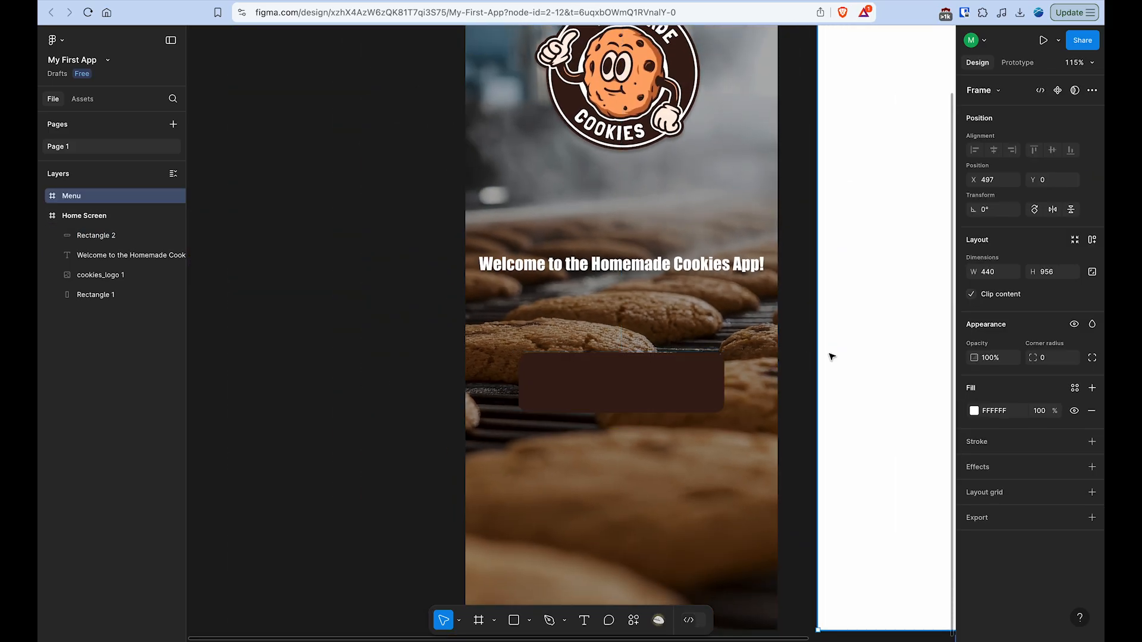
pyautogui.click(683, 379)
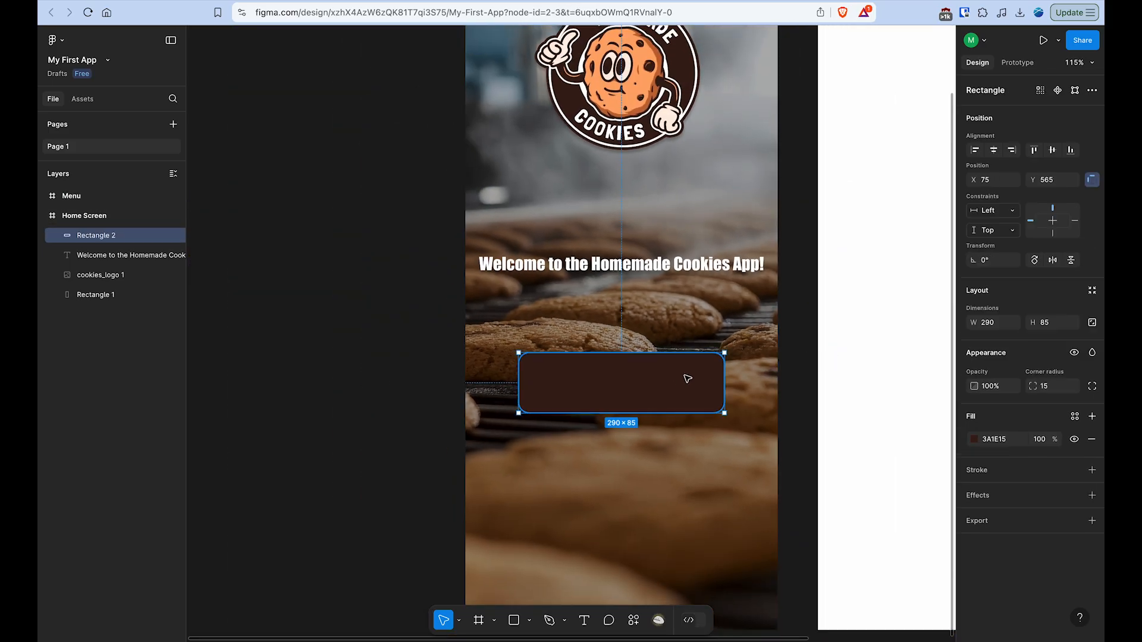
pyautogui.click(1038, 501)
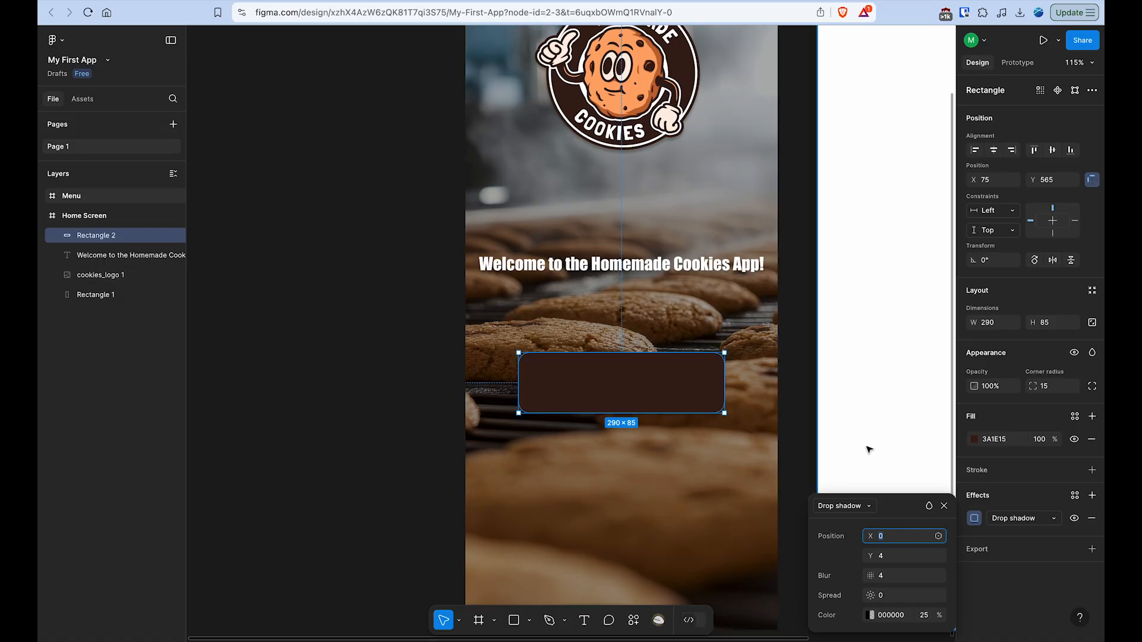
pyautogui.click(895, 435)
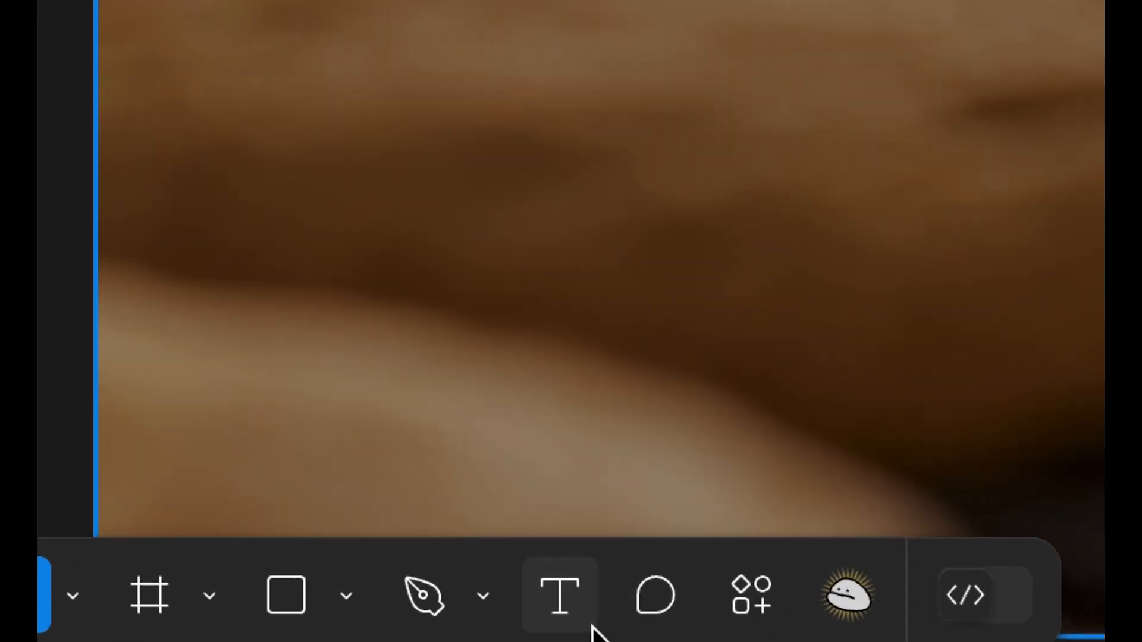
# Add the text "ORDER NOW" in white Impact 24 and centre it on the brown rounded rectangle
pyautogui.click(561, 602)
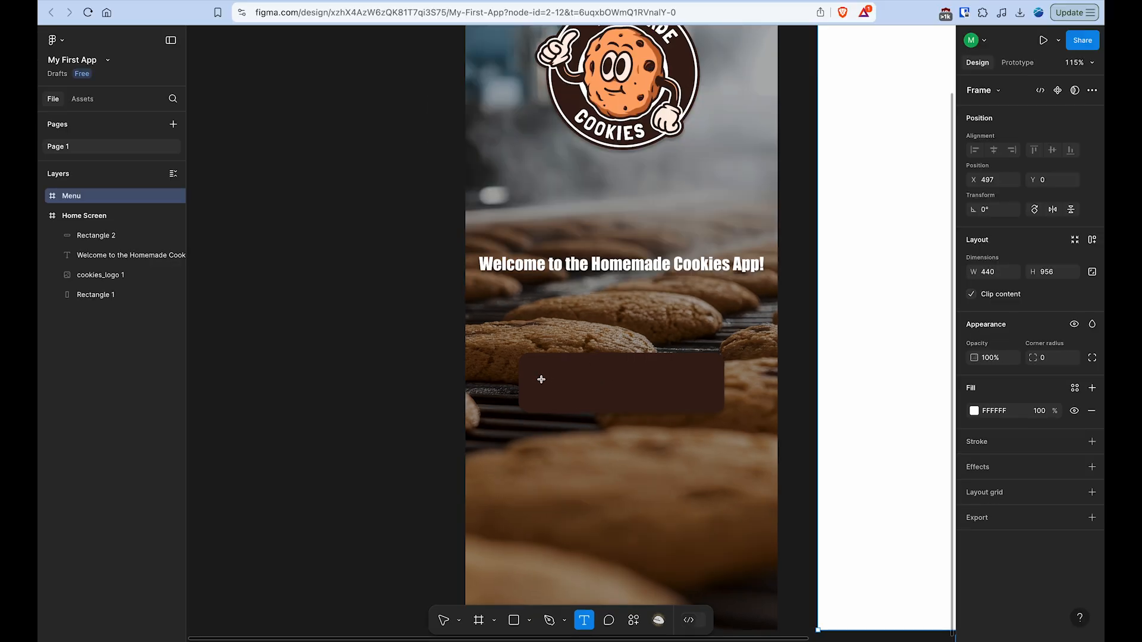
pyautogui.click(541, 379)
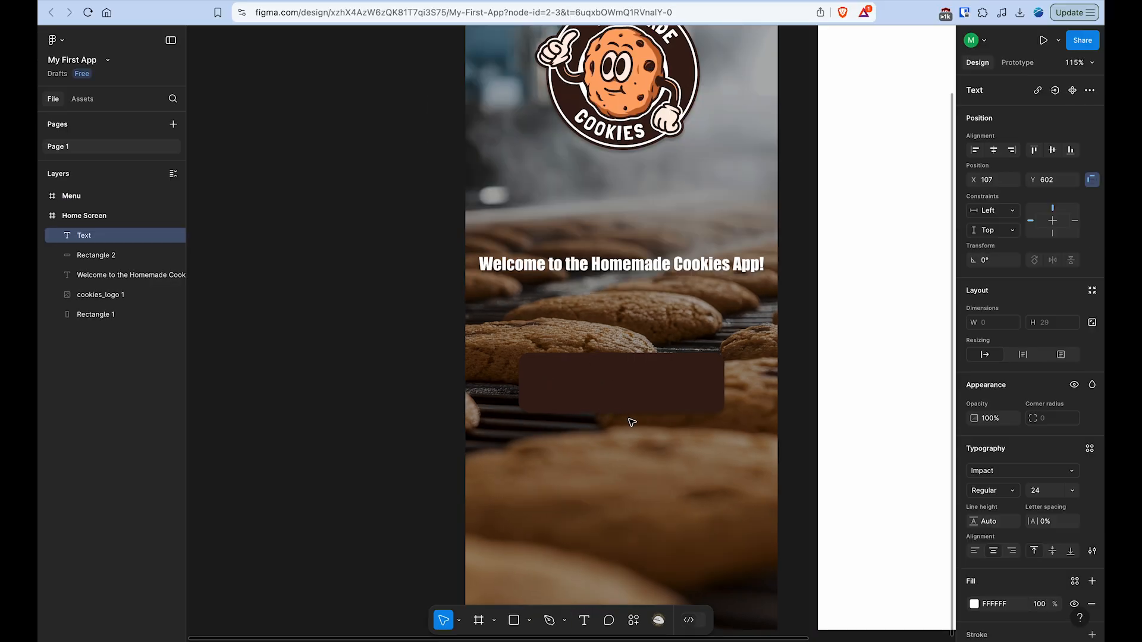
pyautogui.write('ORDER NOW')
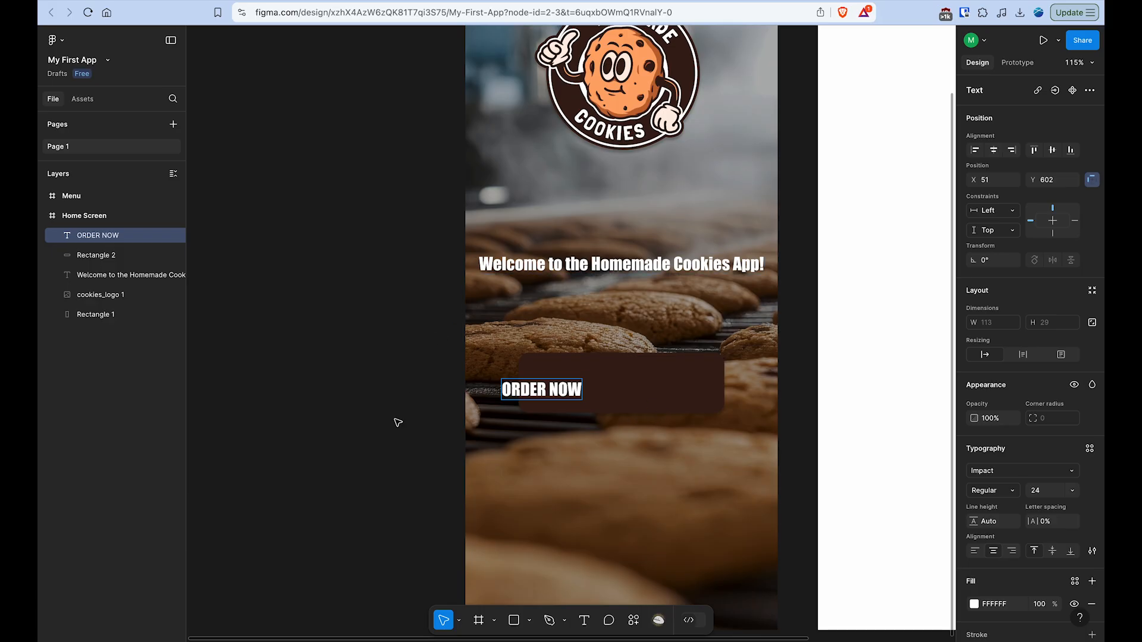
pyautogui.press('Escape')
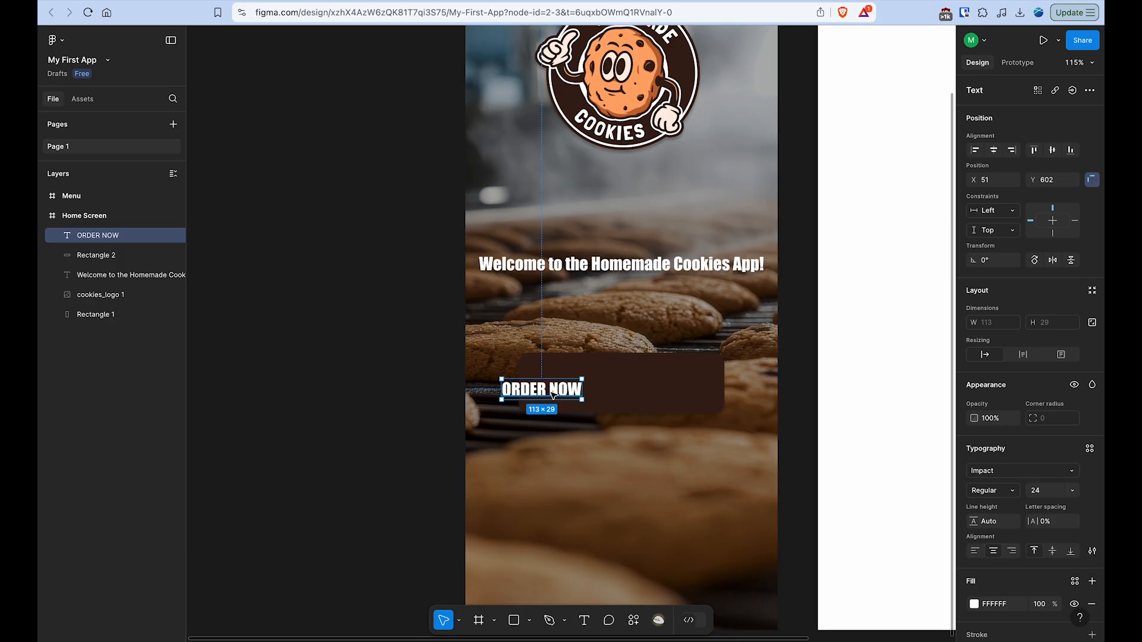
pyautogui.scroll(5, 553, 394)
pyautogui.moveTo(455, 354); pyautogui.dragTo(656, 357)
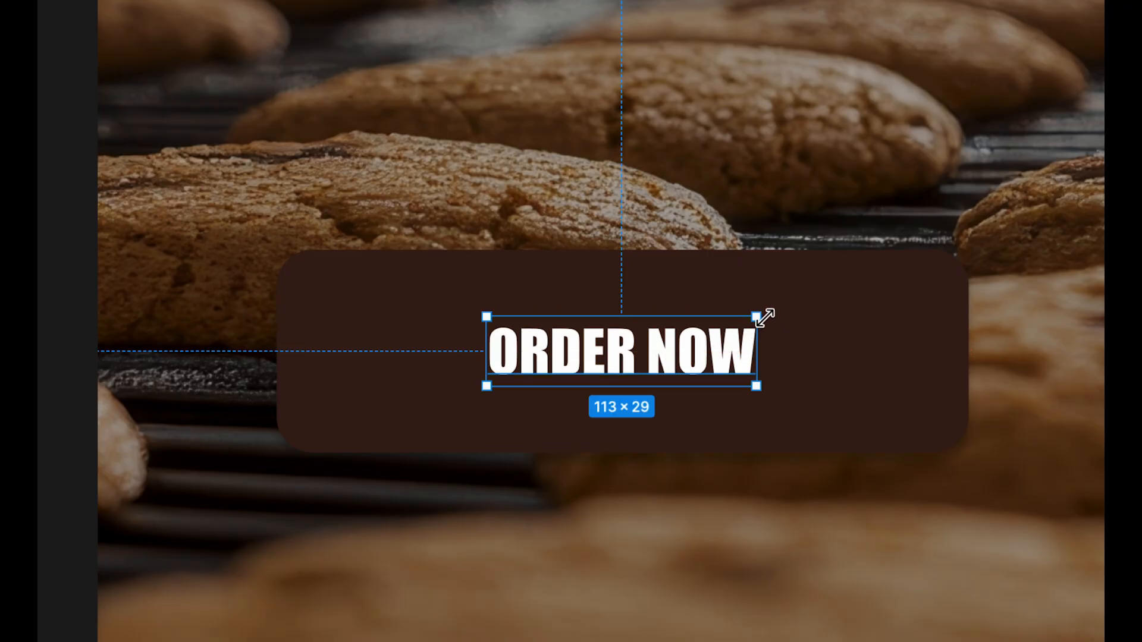
# Set the ORDER NOW text's font size to 48 and recentre it on the brown rectangle
pyautogui.moveTo(765, 318); pyautogui.dragTo(854, 283)
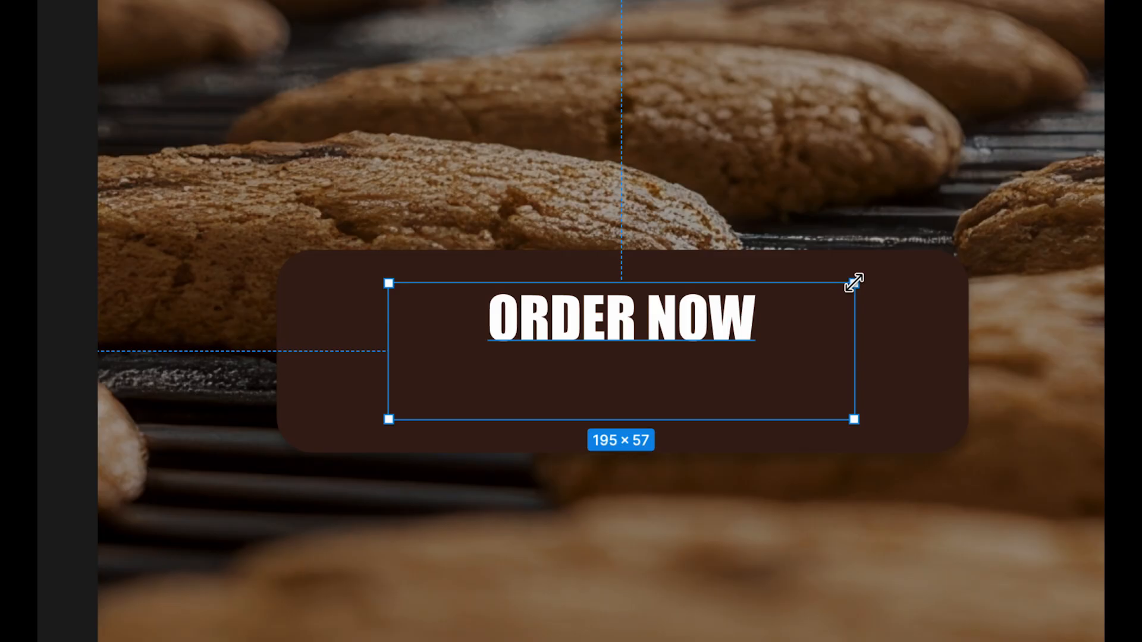
pyautogui.hotkey('ctrl', 'z')
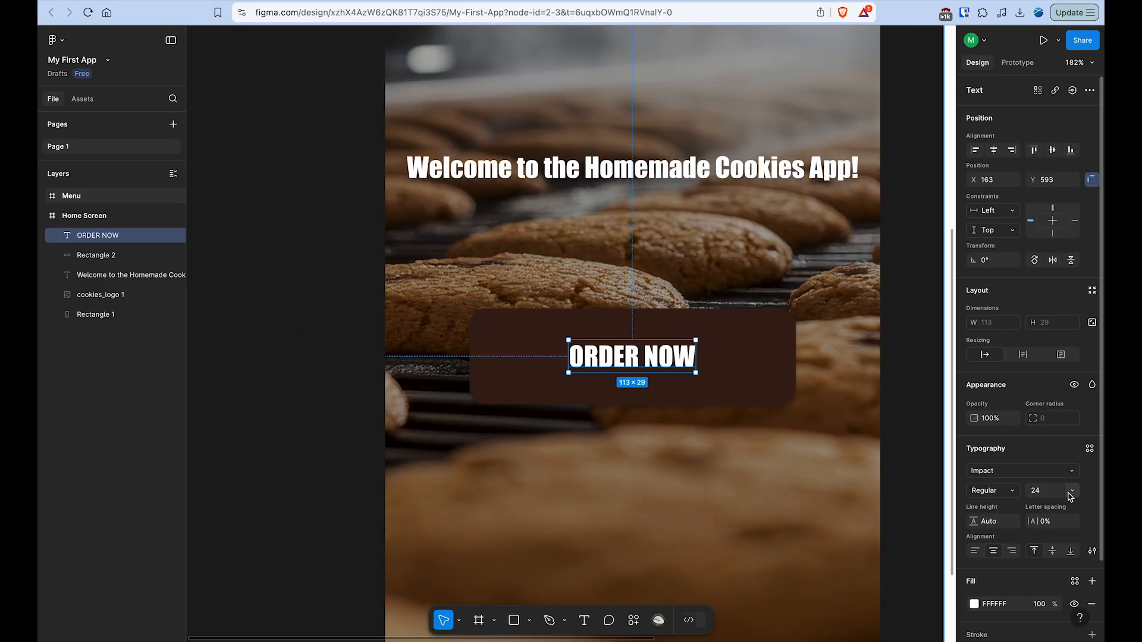
pyautogui.click(1027, 455)
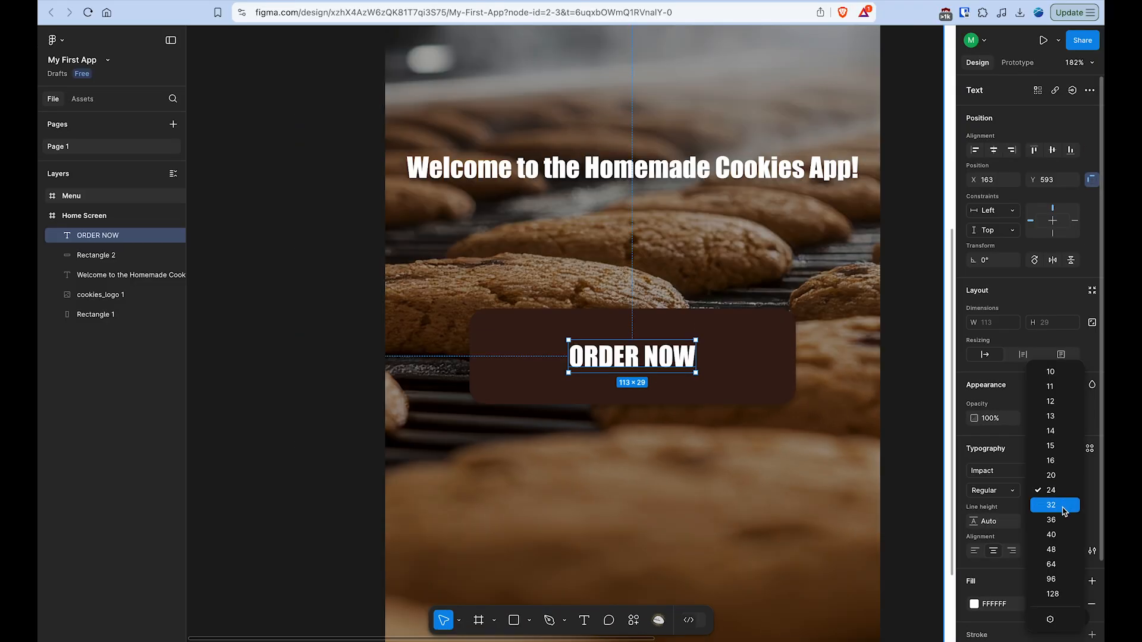
pyautogui.click(1066, 551)
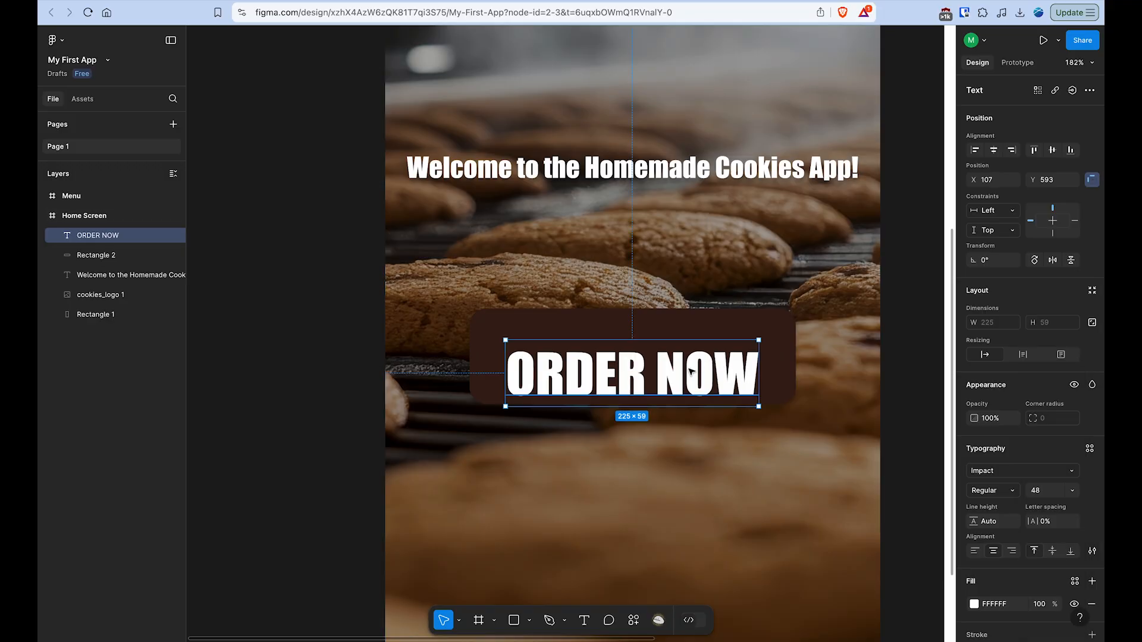
pyautogui.moveTo(690, 370); pyautogui.dragTo(689, 354)
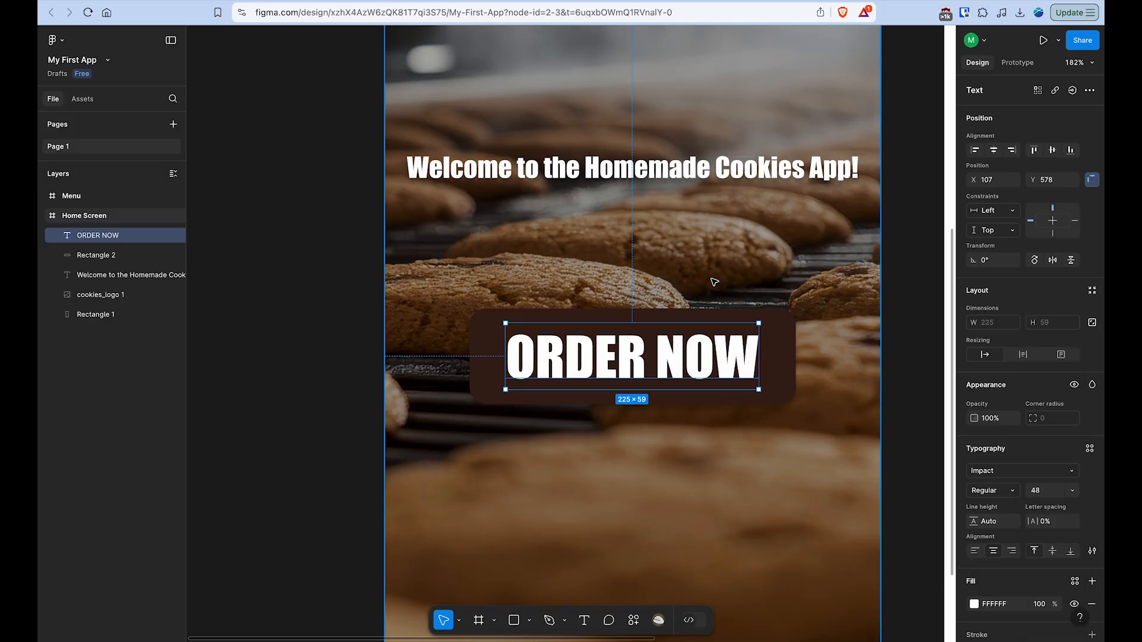
# Move the ORDER NOW layer below Rectangle 2 in the layer order and bring it back above it
pyautogui.press('Escape')
pyautogui.scroll(-5, 711, 353)
pyautogui.hscroll(3, 714, 351)
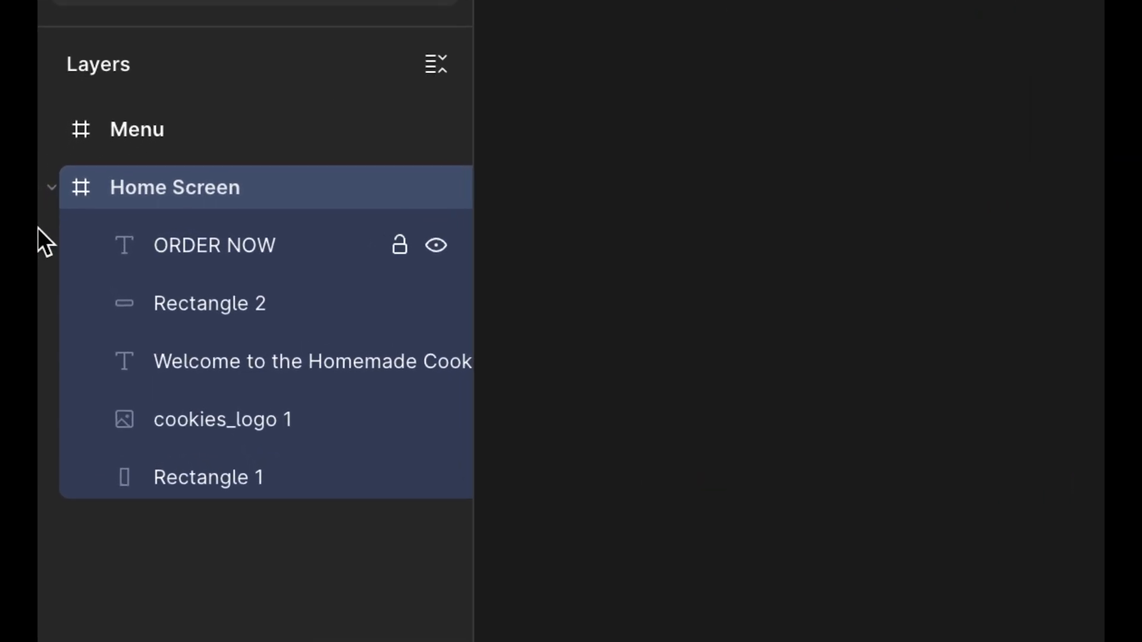
pyautogui.click(288, 550)
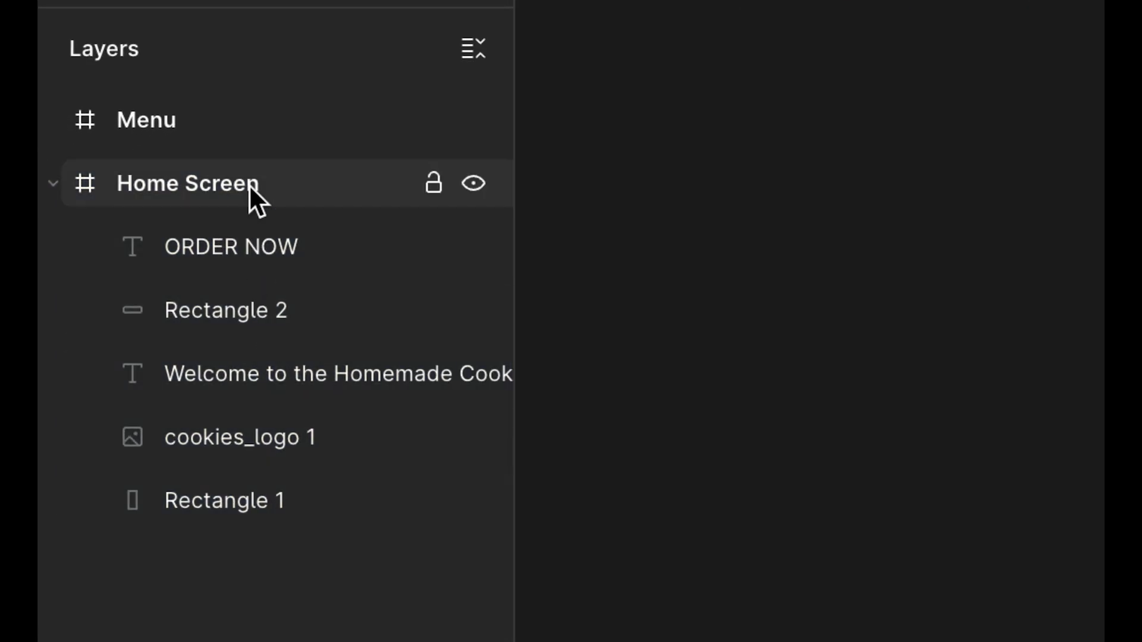
pyautogui.click(233, 241)
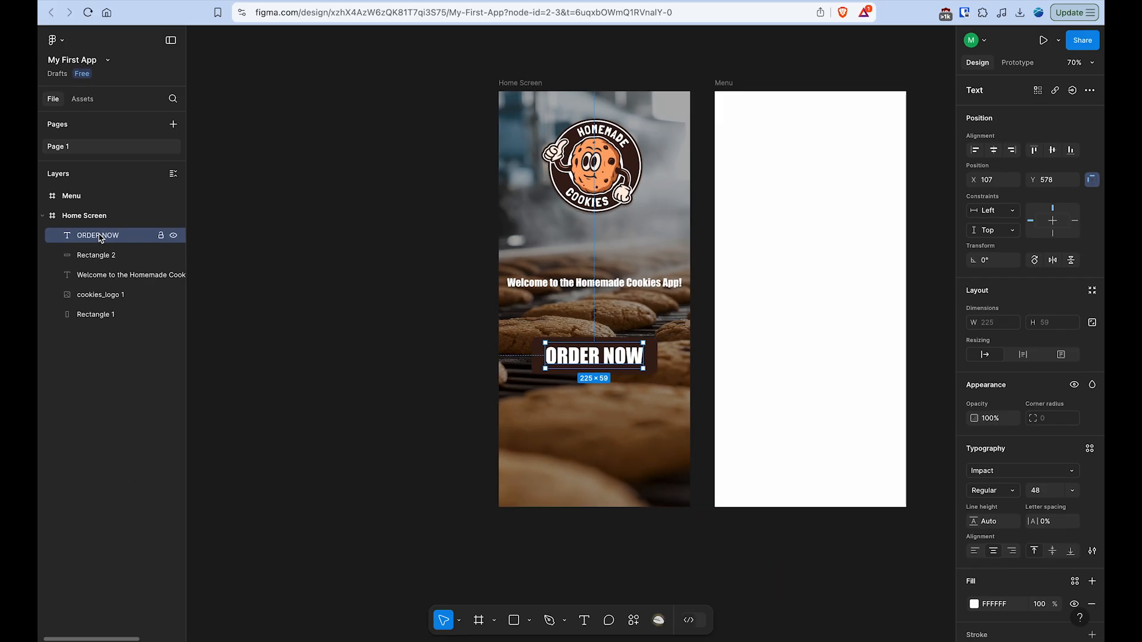
pyautogui.moveTo(96, 240); pyautogui.dragTo(97, 261)
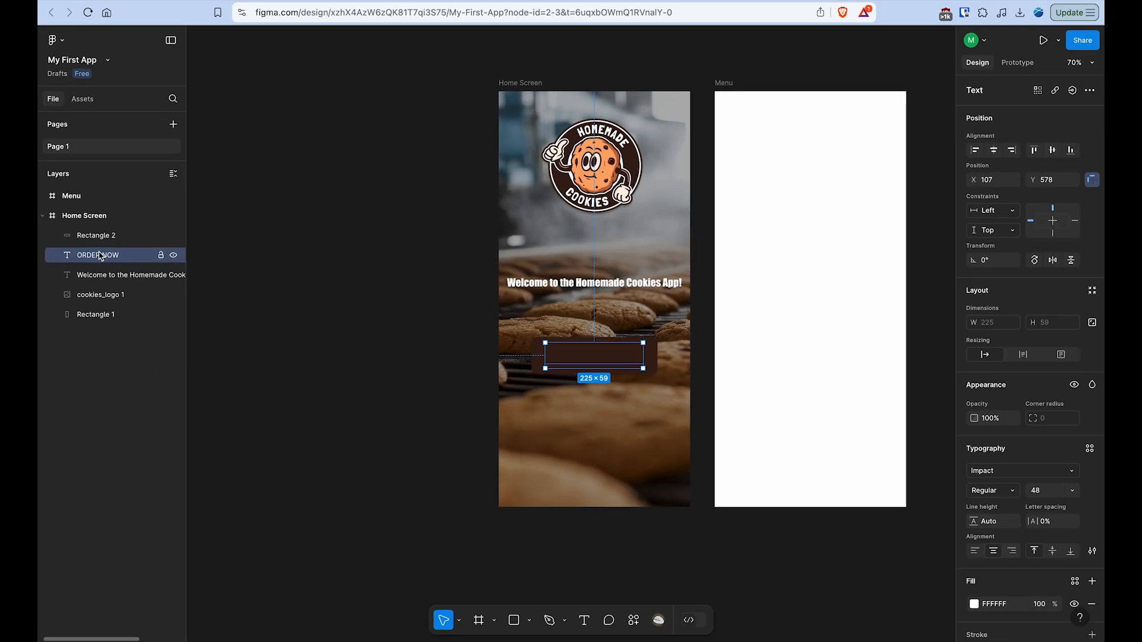
pyautogui.moveTo(97, 259); pyautogui.dragTo(98, 232)
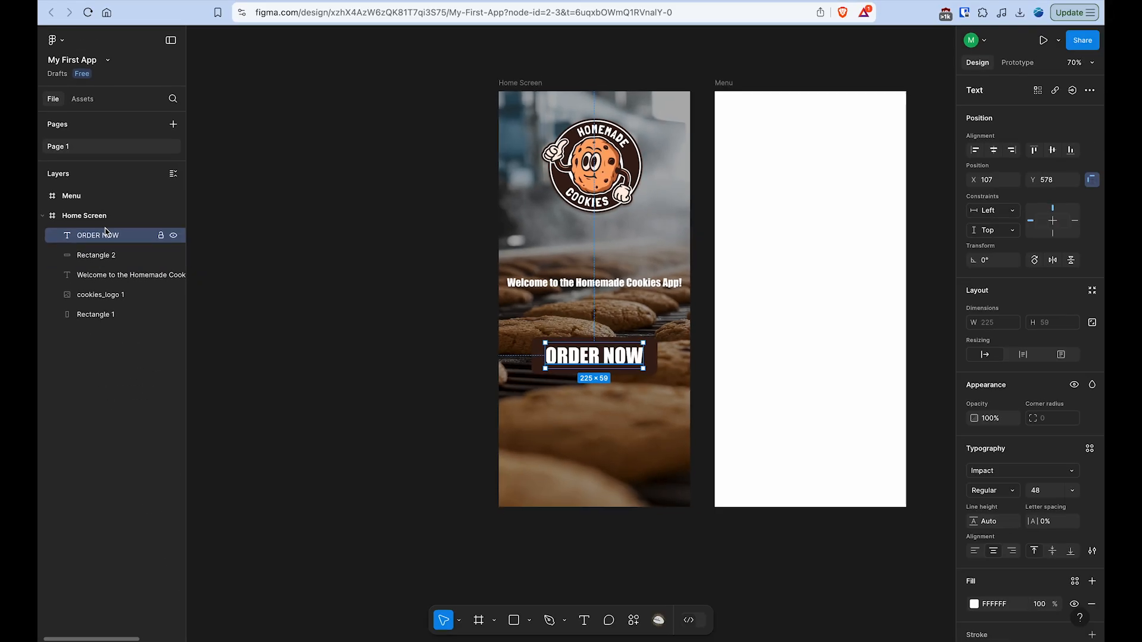
pyautogui.click(711, 400)
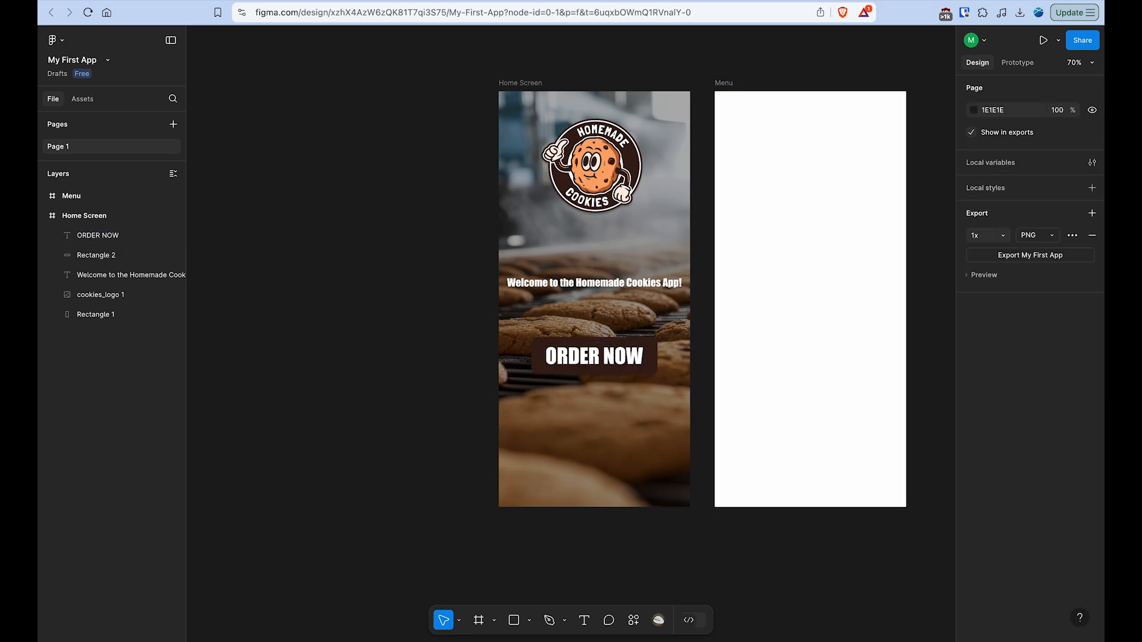
# Group the ORDER NOW text with its brown rectangle, Rectangle 2
pyautogui.scroll(3, 673, 234)
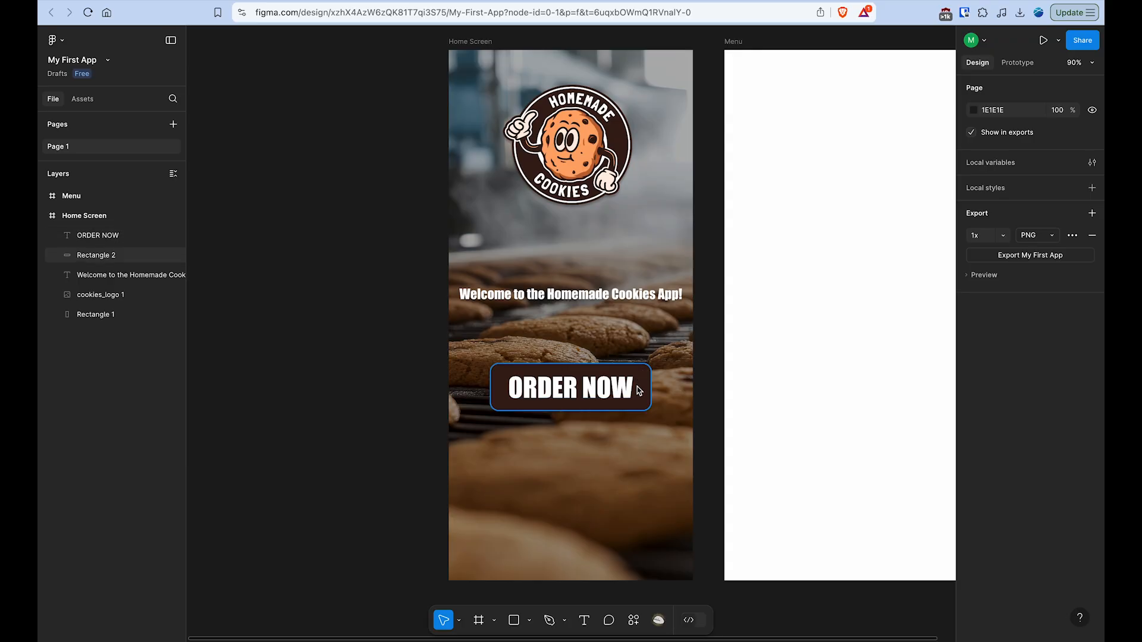
pyautogui.scroll(6, 616, 370)
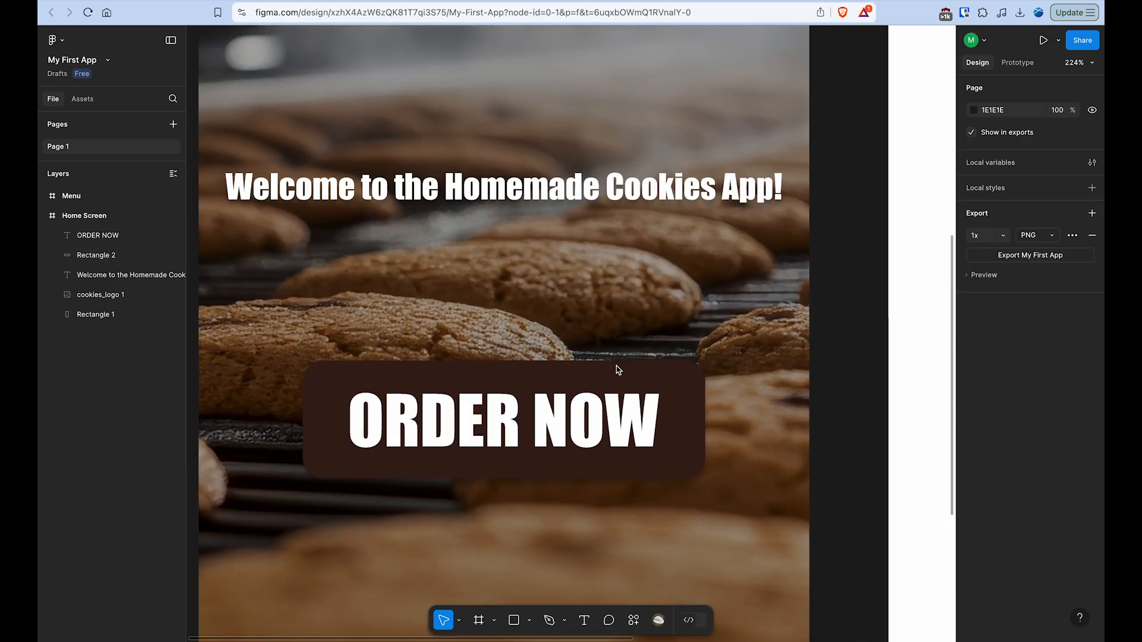
pyautogui.click(565, 416)
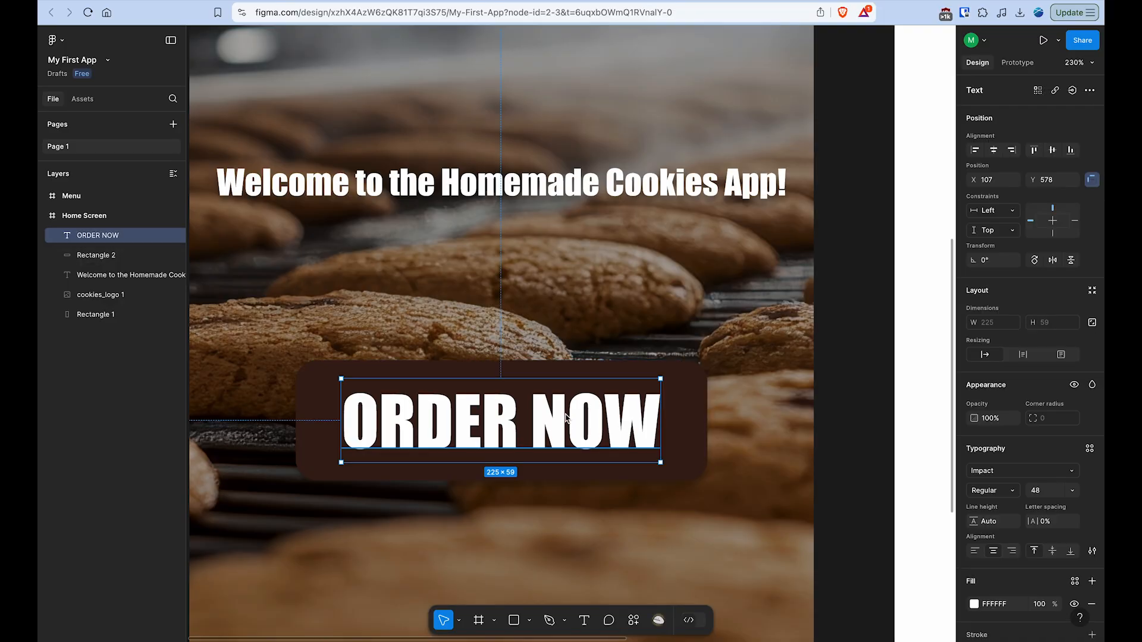
pyautogui.keyDown('shift'); pyautogui.click(691, 391); pyautogui.keyUp('shift')
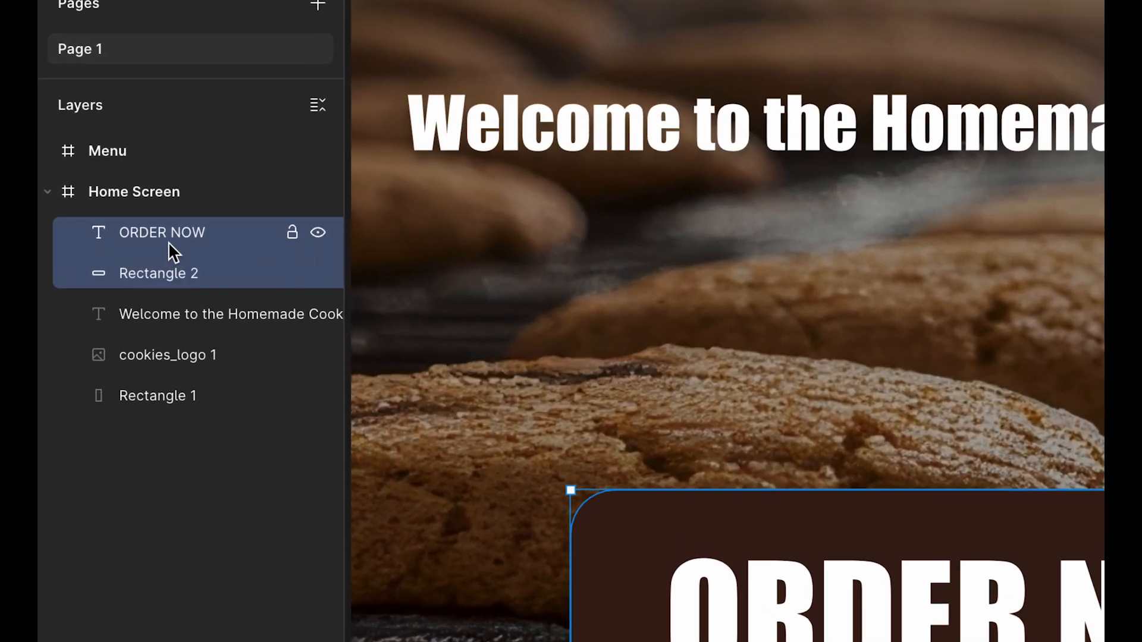
pyautogui.click(167, 272)
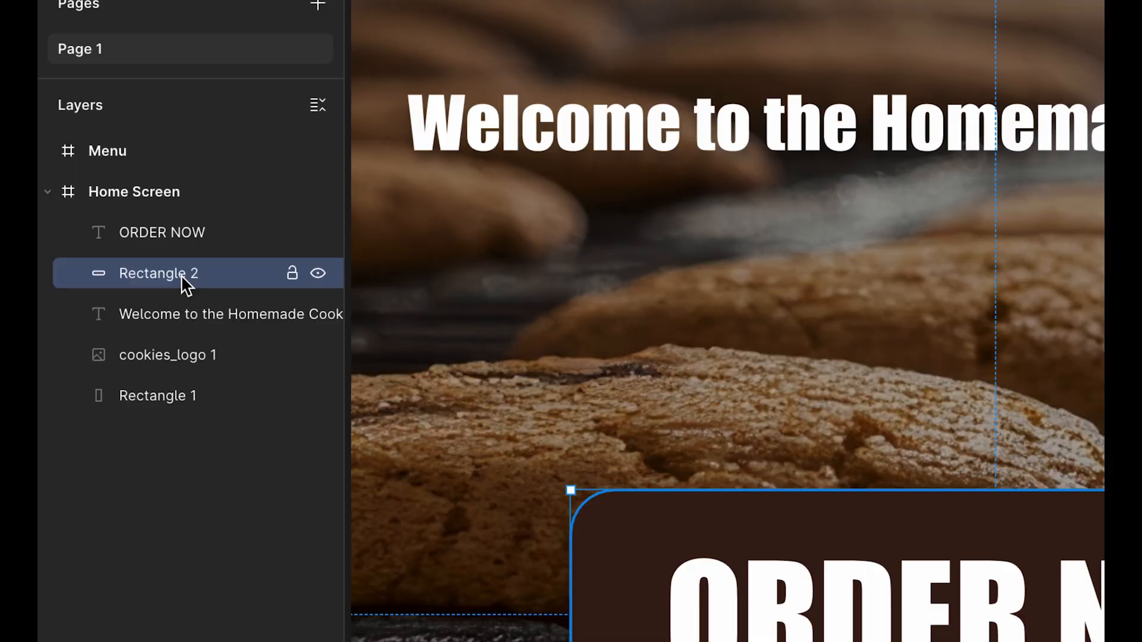
pyautogui.keyDown('shift'); pyautogui.click(166, 233); pyautogui.keyUp('shift')
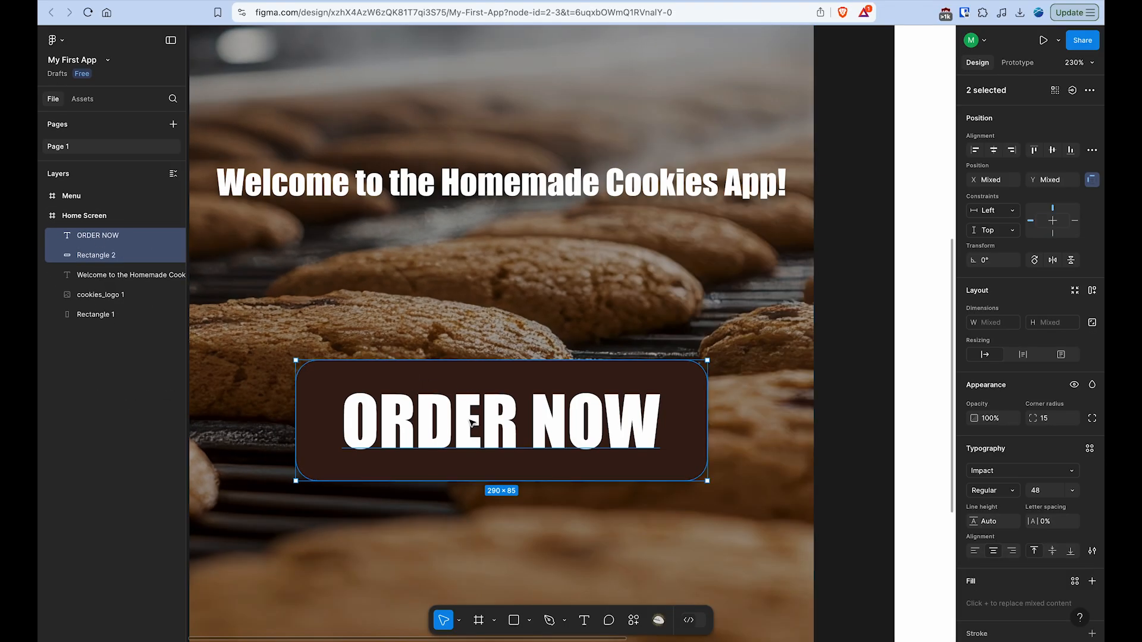
pyautogui.rightClick(567, 397)
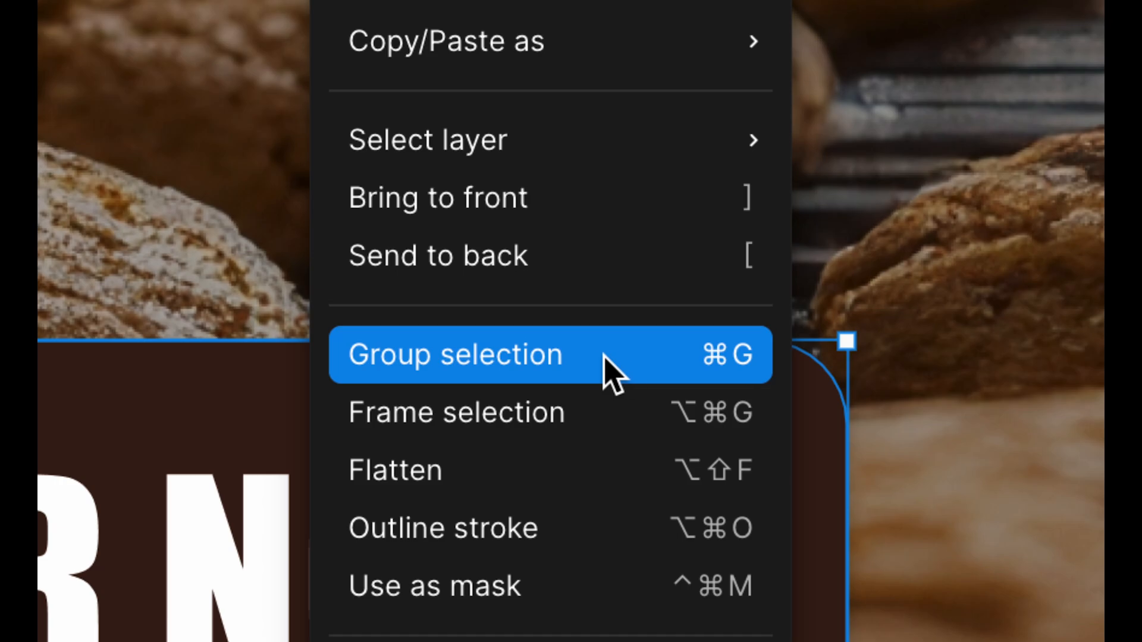
pyautogui.click(547, 359)
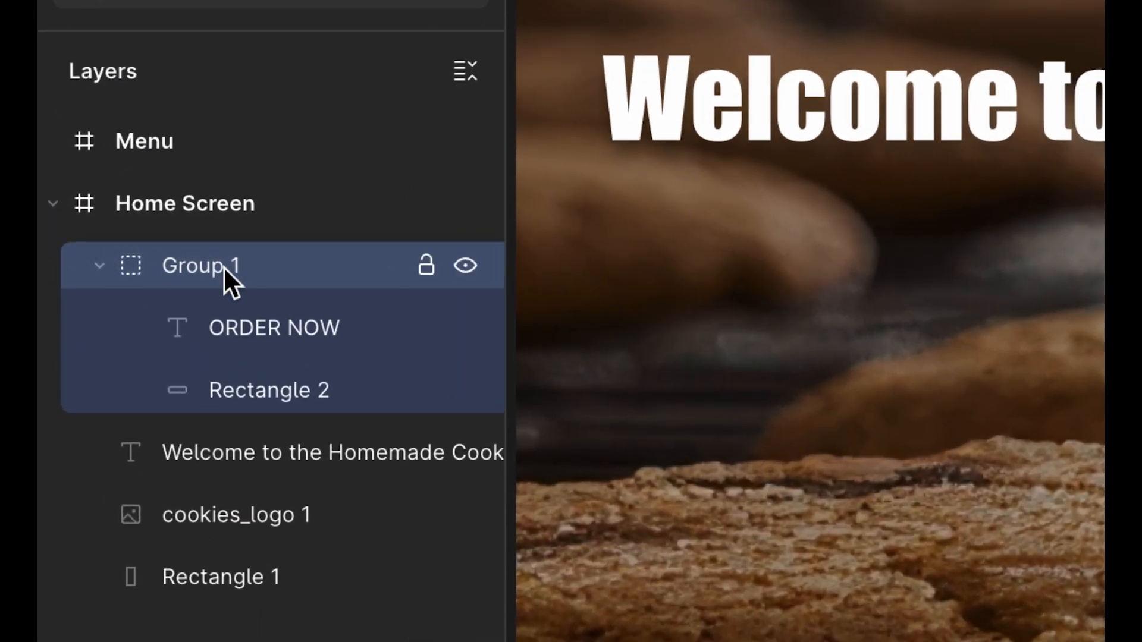
# Rename the group holding the ORDER NOW text and its rectangle to "button"
pyautogui.click(96, 264)
pyautogui.click(92, 263)
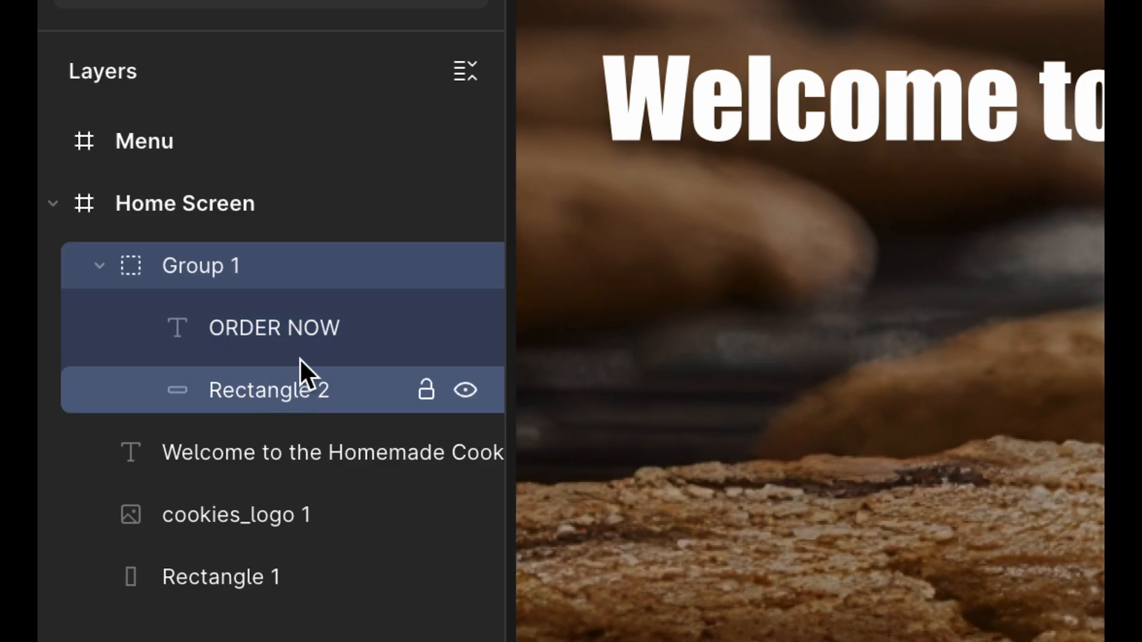
pyautogui.doubleClick(210, 282)
pyautogui.write('button')
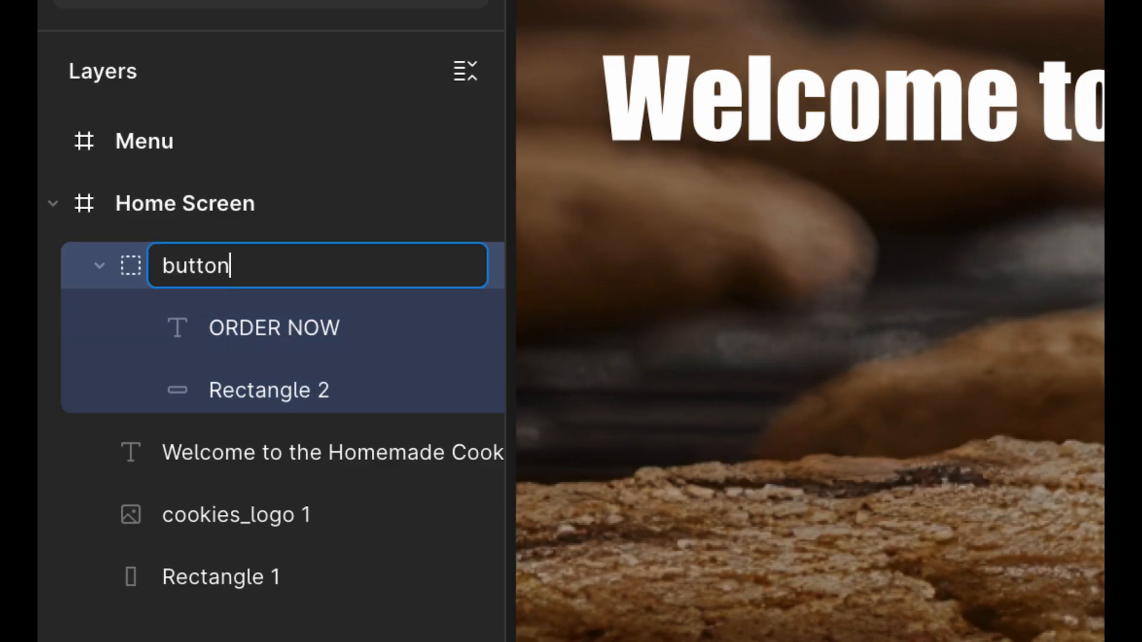
pyautogui.press('Return')
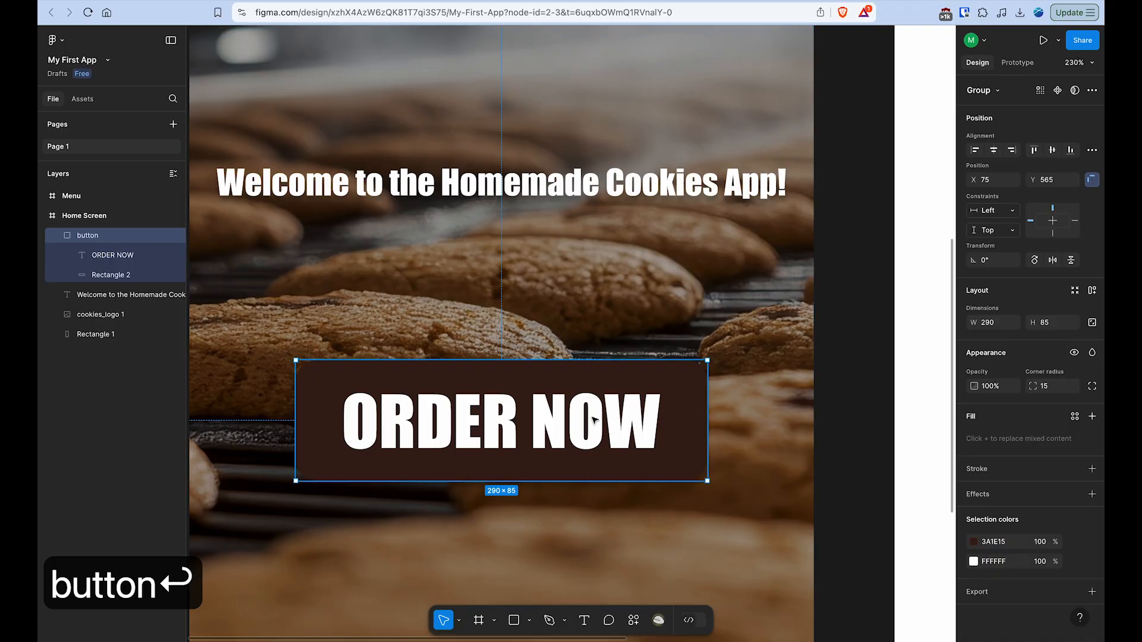
# Try moving the button group toward the Menu frame and off the Home Screen's opposite edge, undoing each move
pyautogui.scroll(-5, 622, 415)
pyautogui.moveTo(622, 415); pyautogui.dragTo(679, 370)
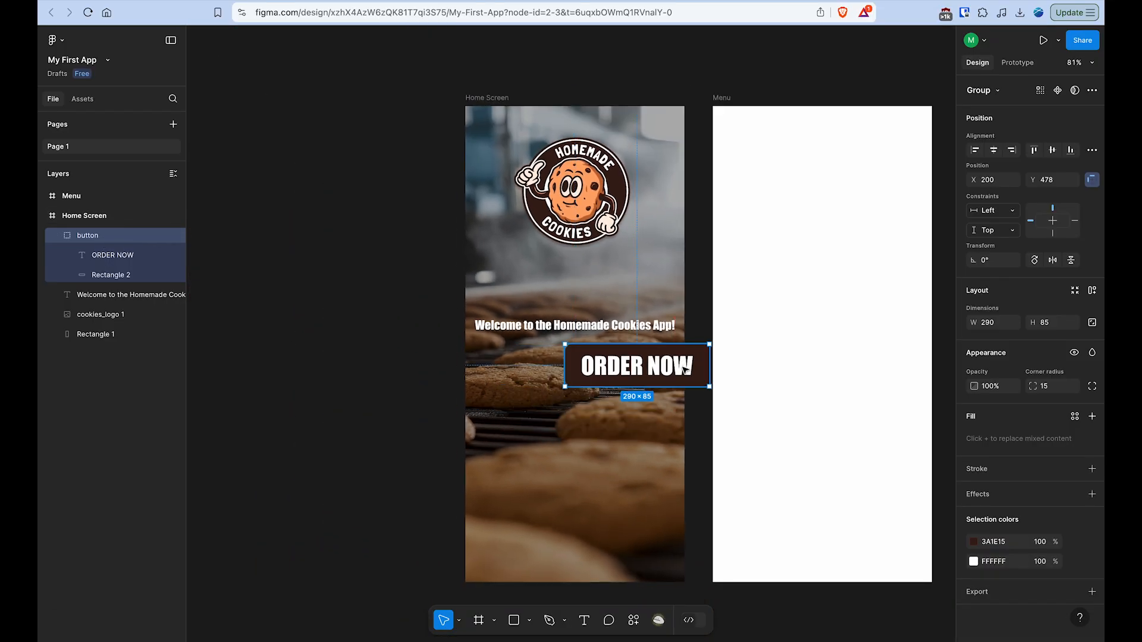
pyautogui.press('super+z')
pyautogui.moveTo(618, 409); pyautogui.dragTo(544, 386)
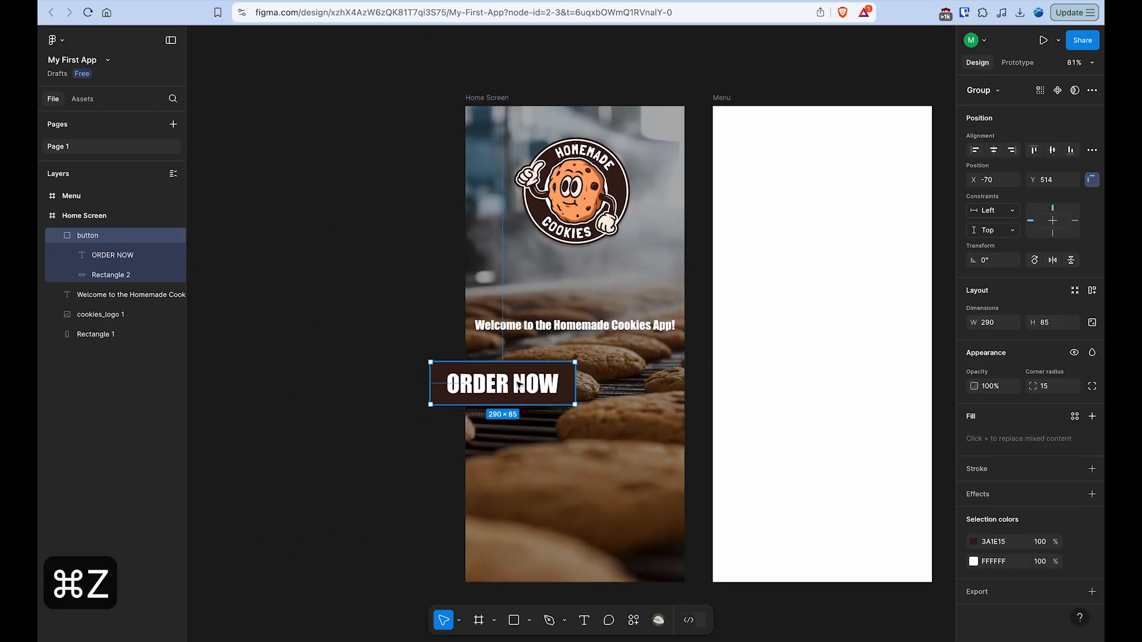
pyautogui.press('super+z')
pyautogui.hscroll(3, 704, 407)
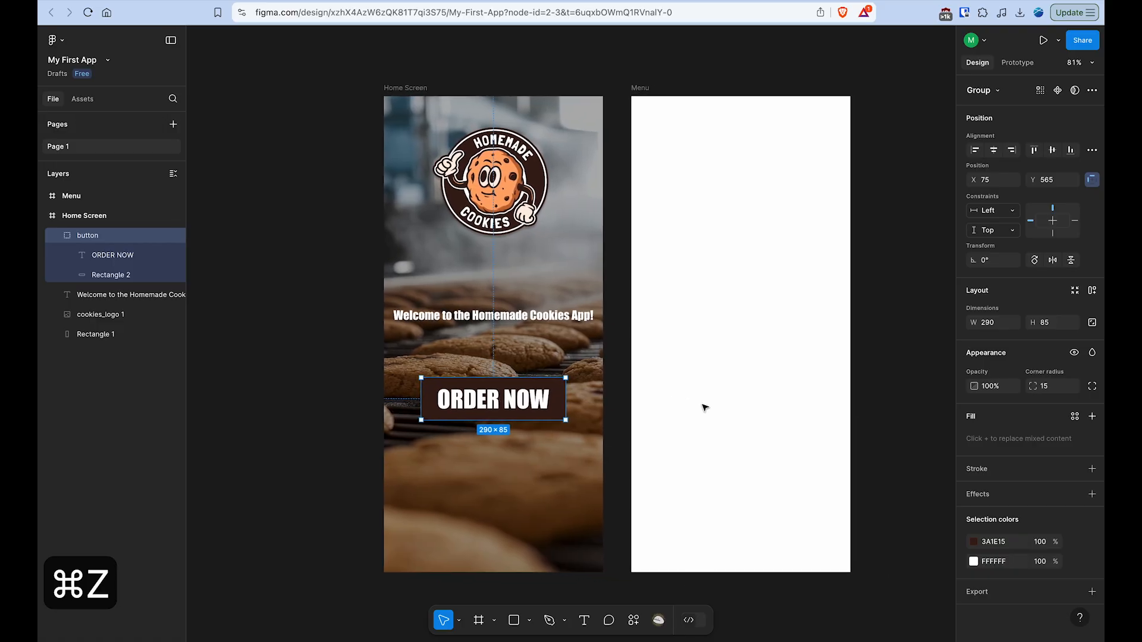